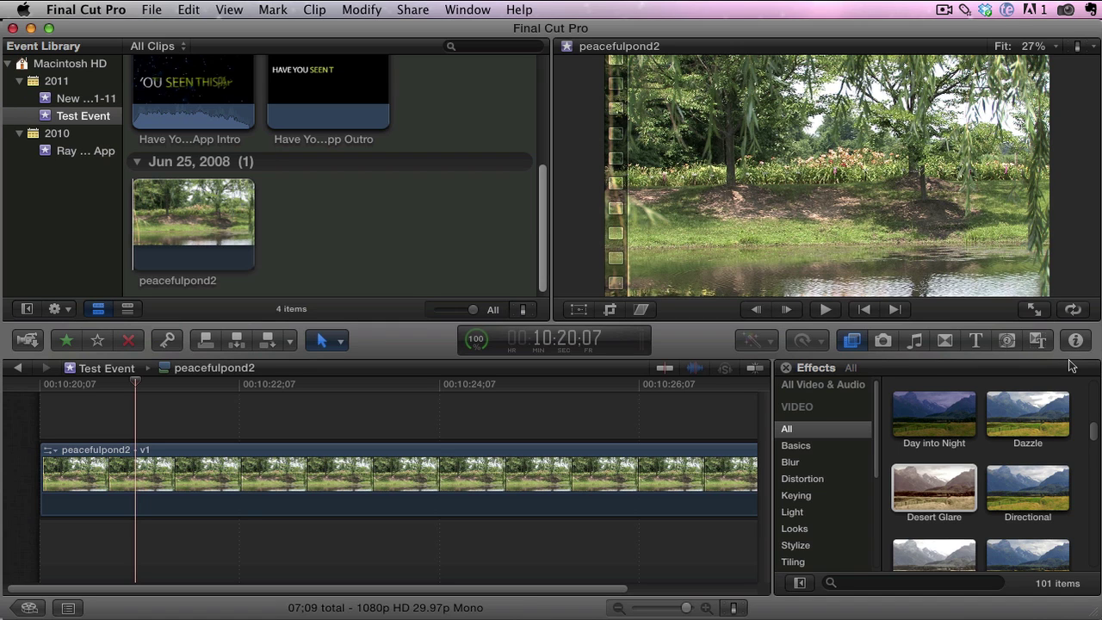
Hide the Effects Browser and play the peacefulpond2 clip briefly, pausing at 10:24:13.
left_click(853, 341)
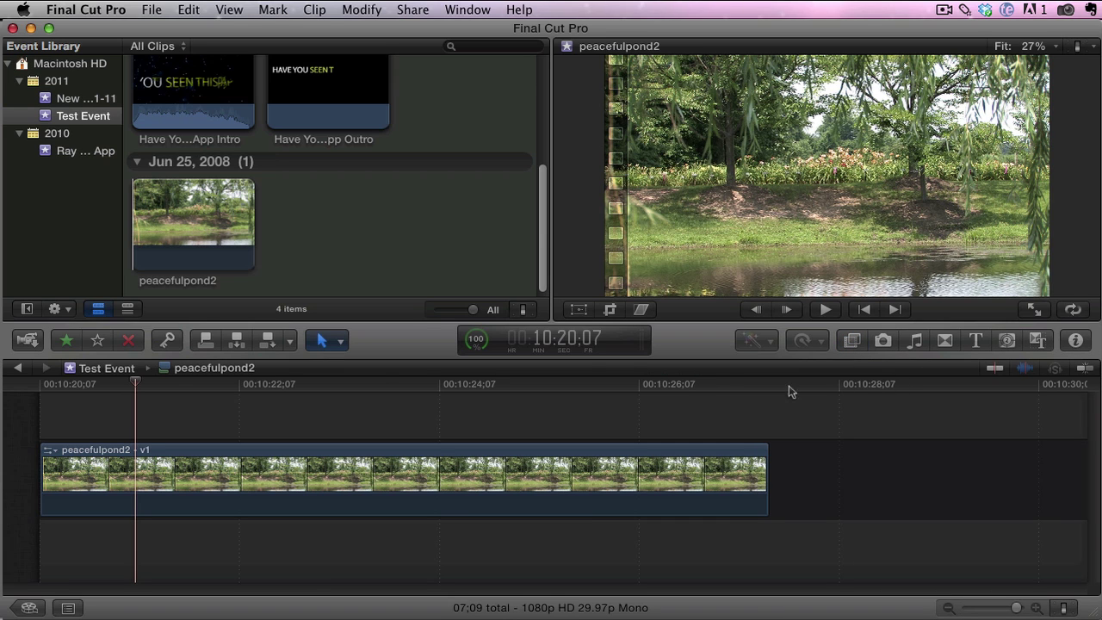
left_click(822, 310)
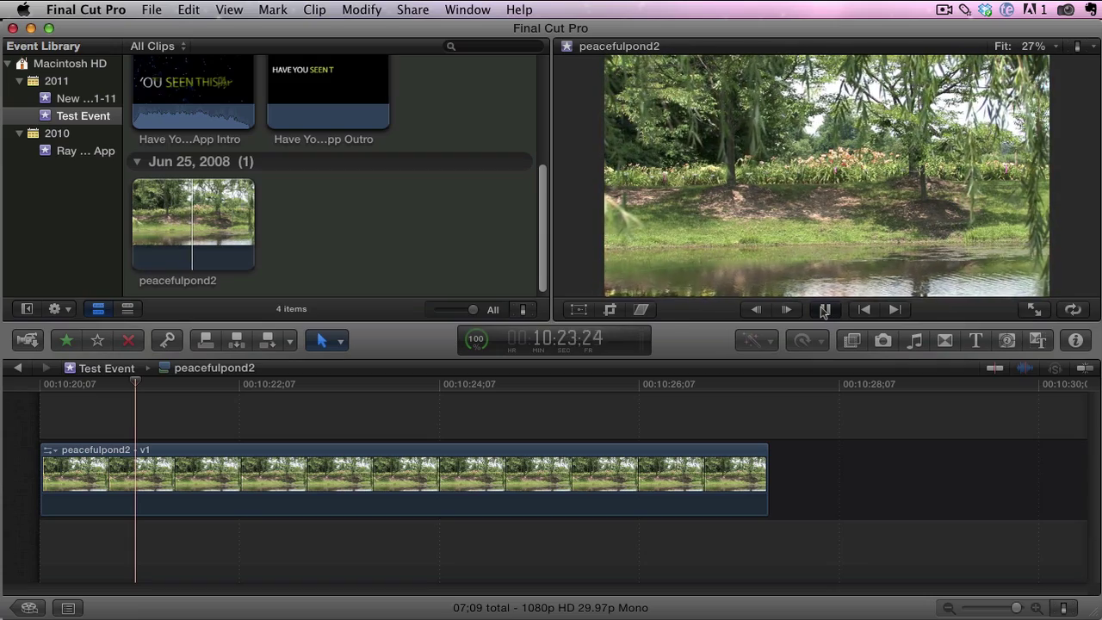
left_click(824, 310)
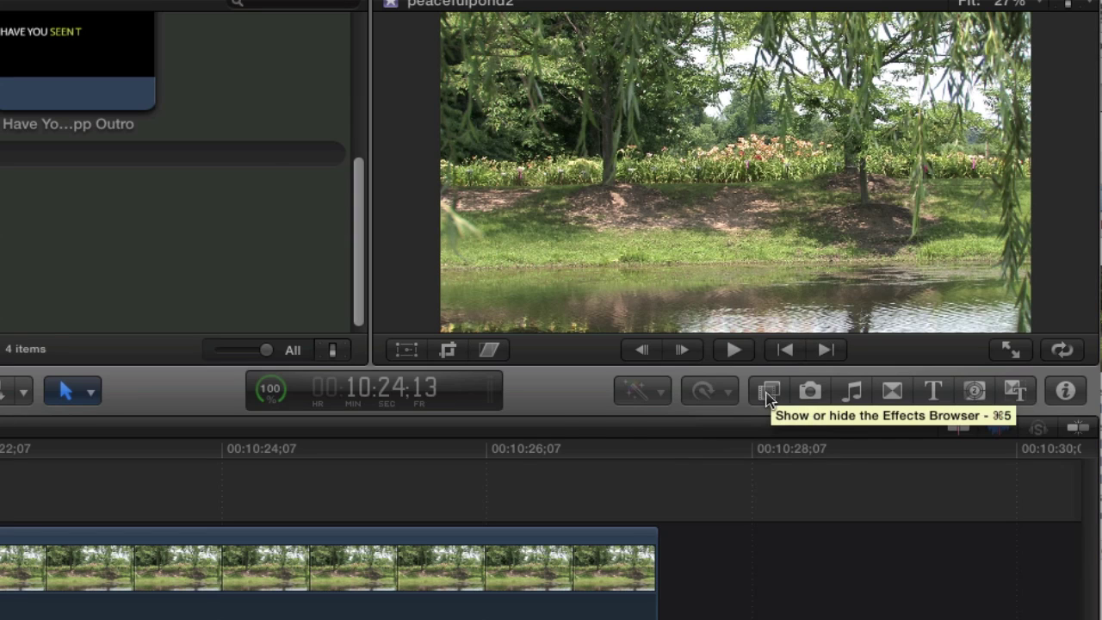
Reopen the Effects Browser and scroll through its effect thumbnails.
left_click(769, 392)
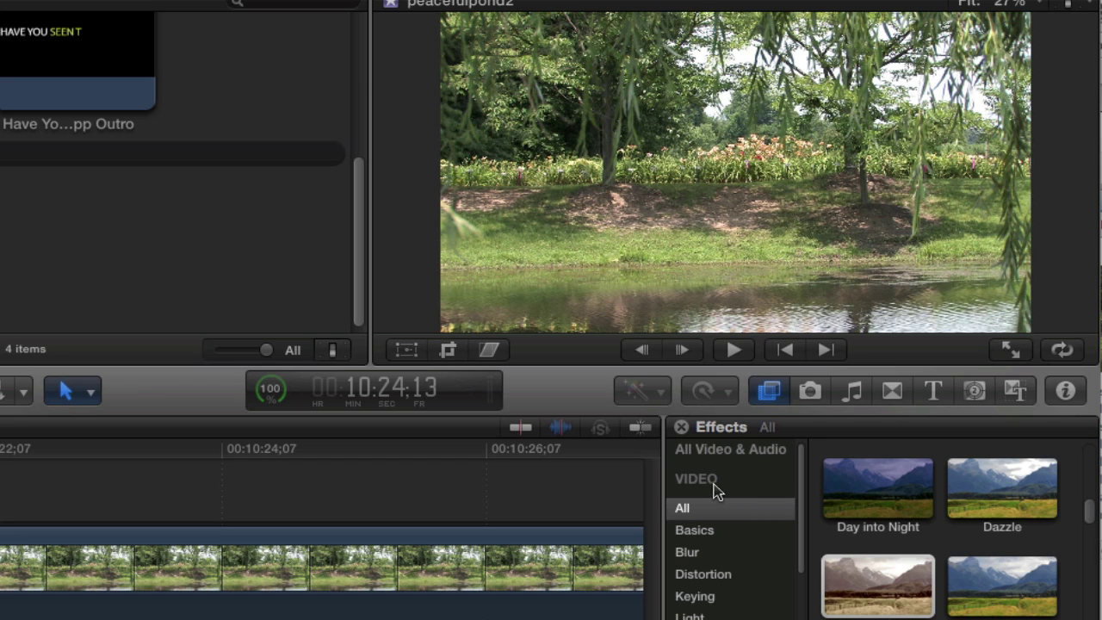
scroll(720, 489, "down", 3)
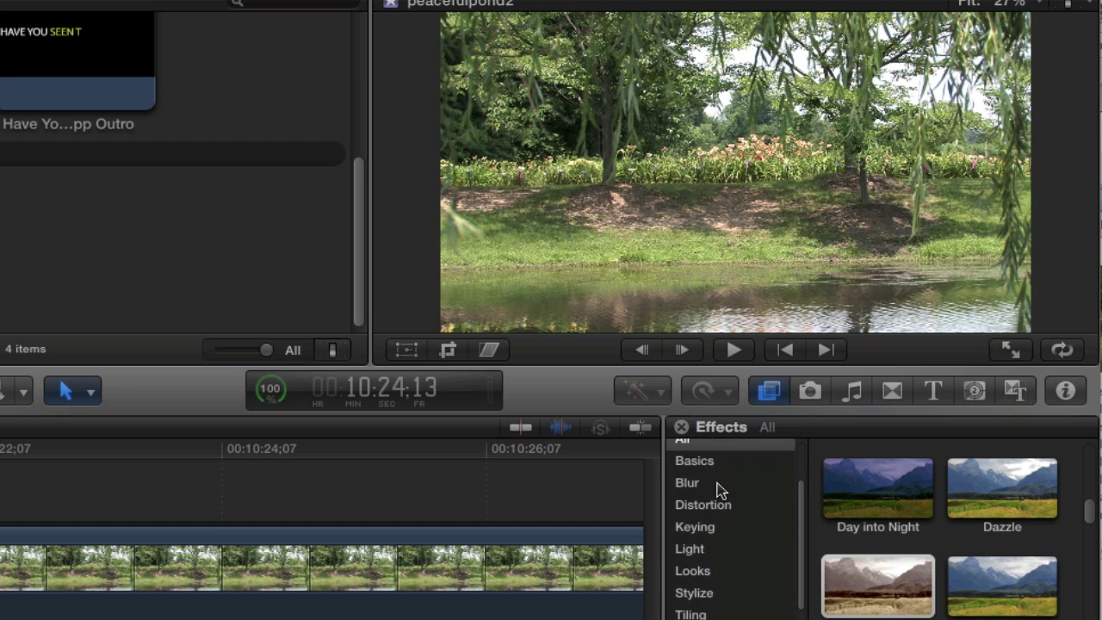
scroll(723, 494, "down", 6)
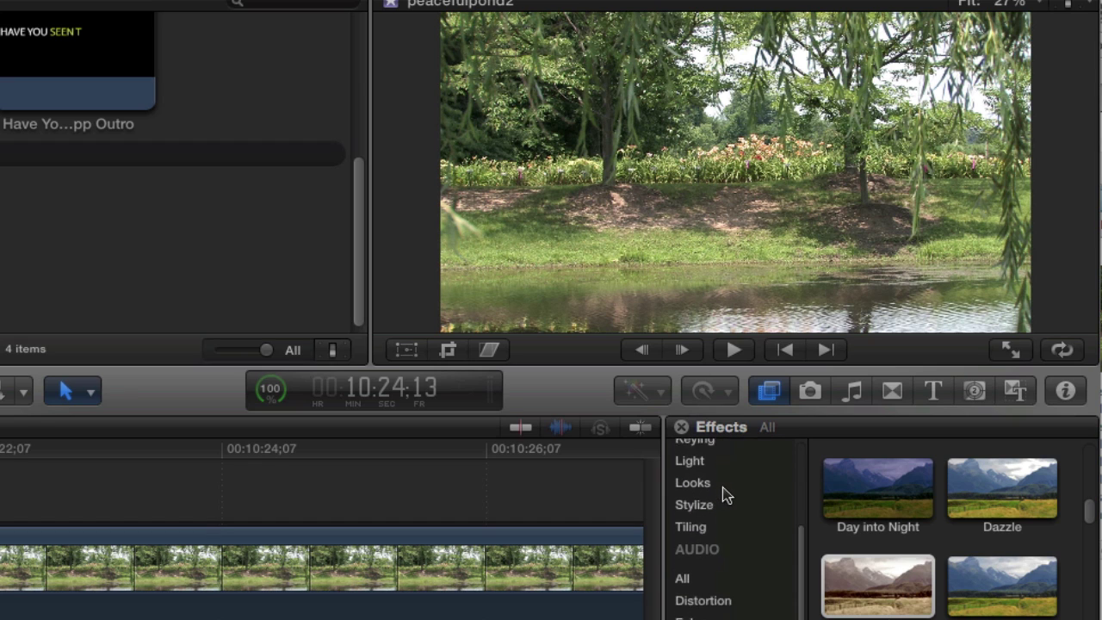
scroll(743, 612, "up", 10)
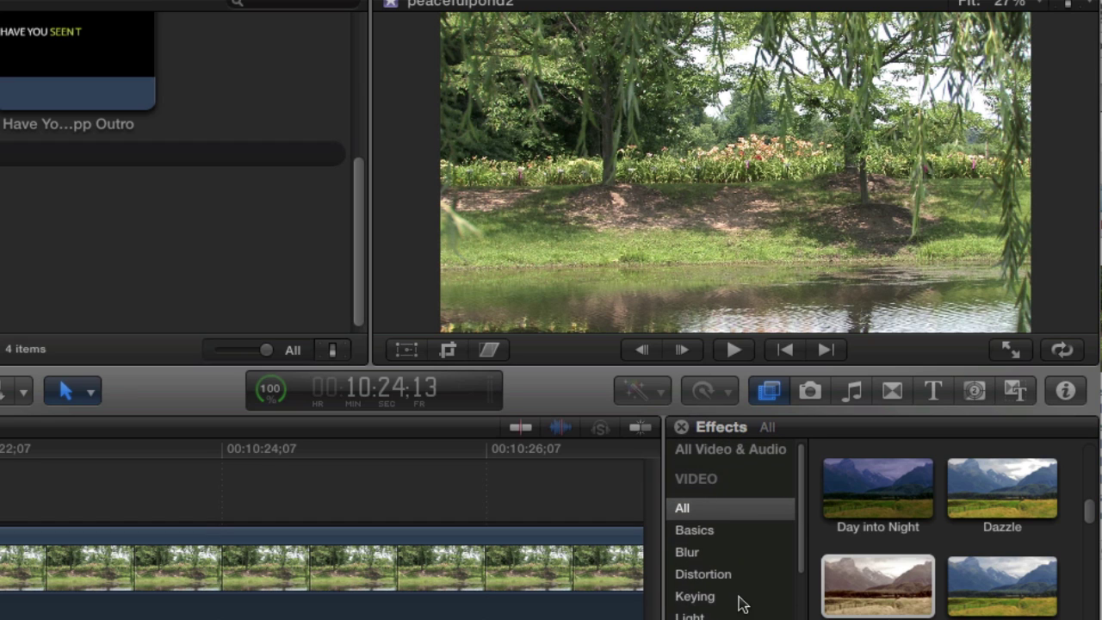
Filter by Basics, Blur and Distortion, then return to All and scroll to Black & White.
left_click(743, 529)
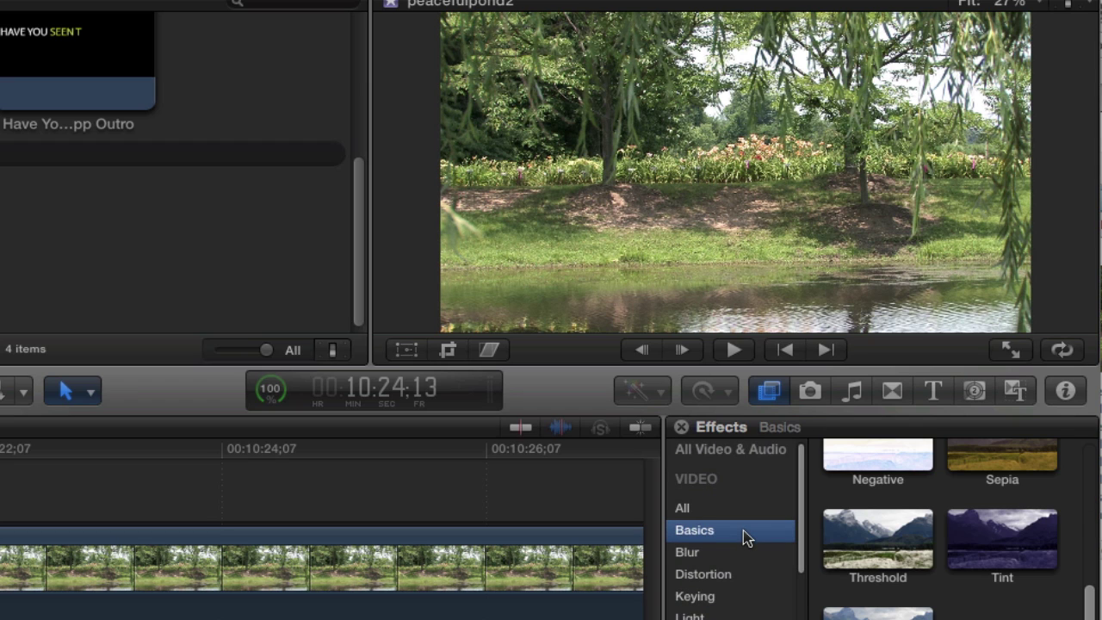
scroll(743, 538, "down", 1)
left_click(734, 534)
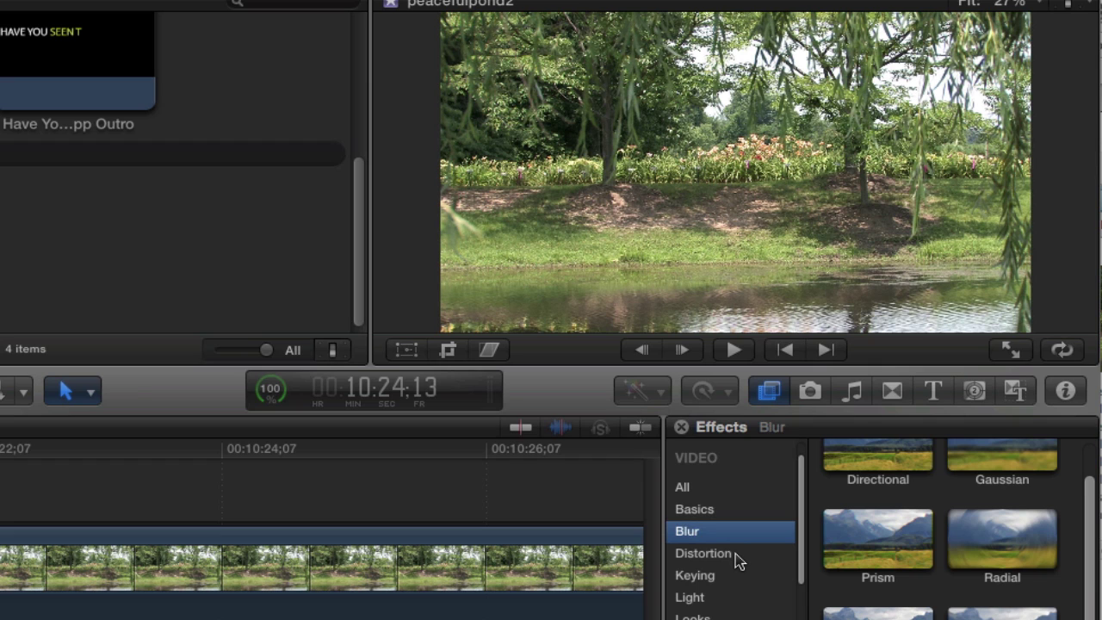
left_click(738, 557)
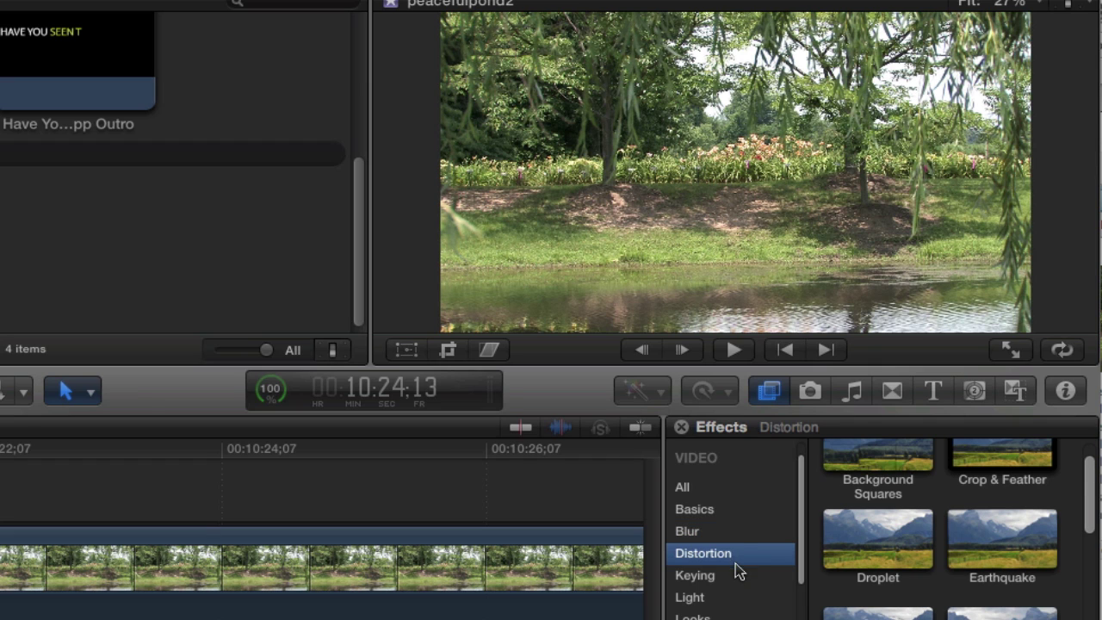
left_click(698, 489)
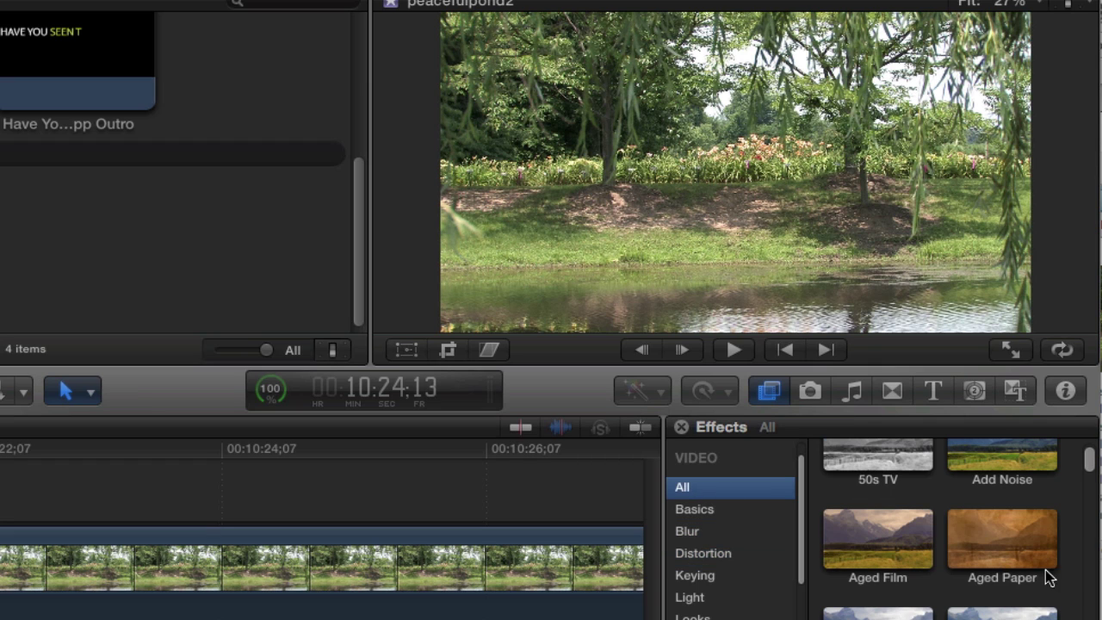
scroll(943, 534, "down", 3)
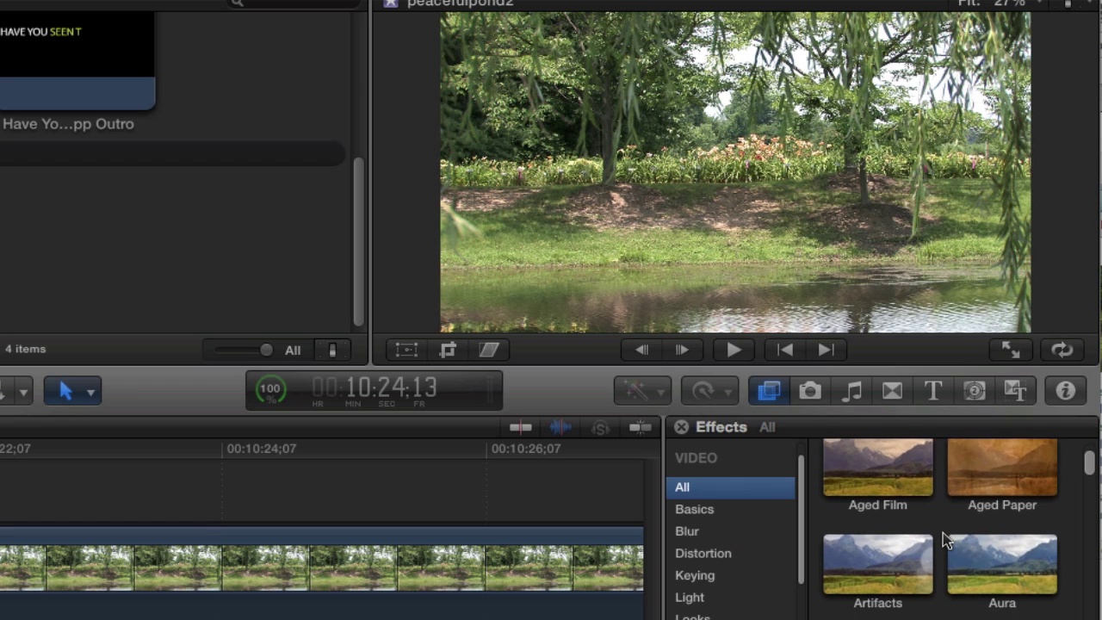
scroll(943, 532, "down", 5)
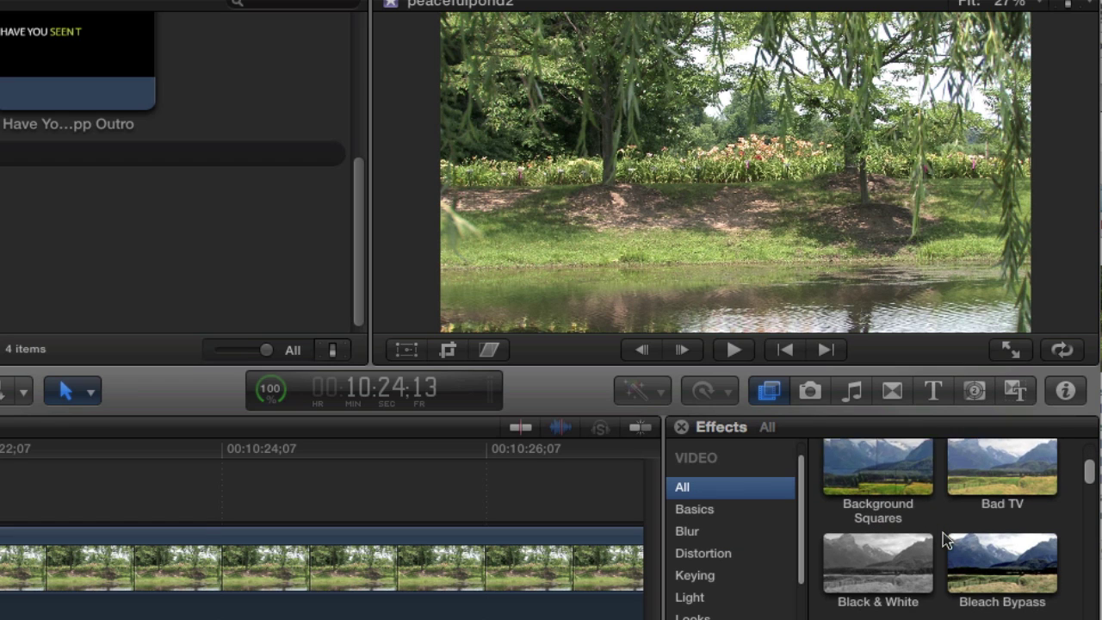
scroll(939, 538, "down", 2)
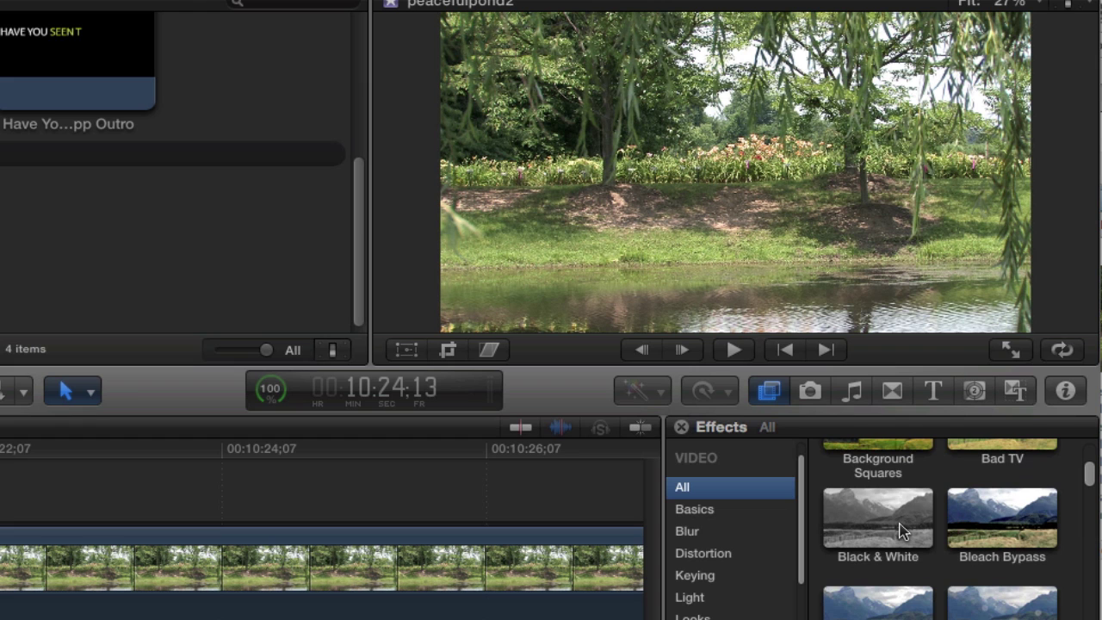
left_click_drag(902, 530, 633, 570)
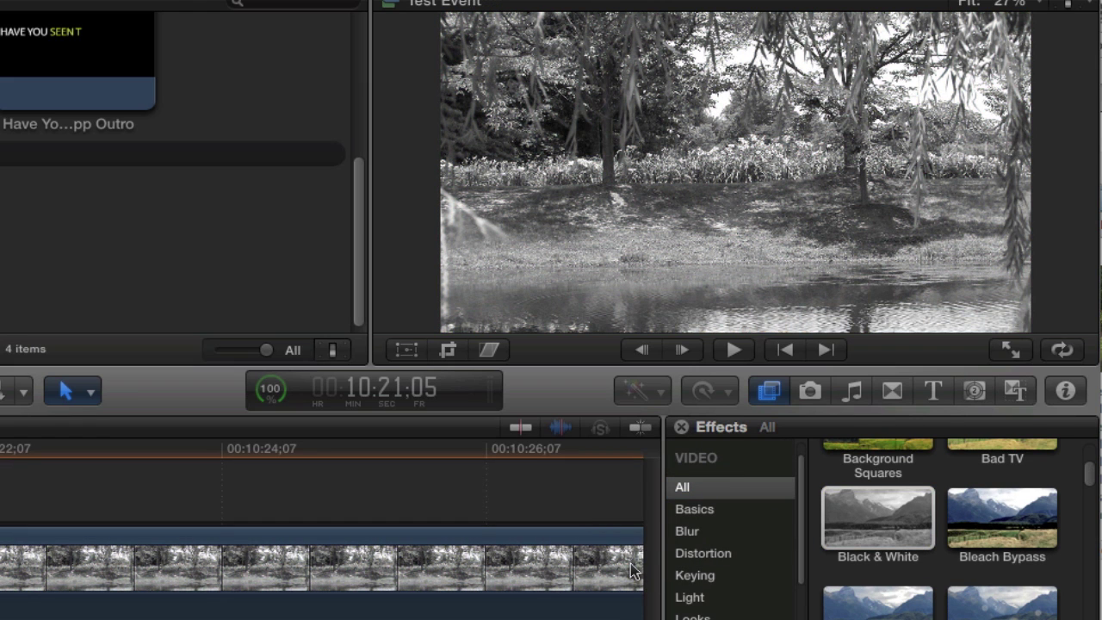
left_click(734, 349)
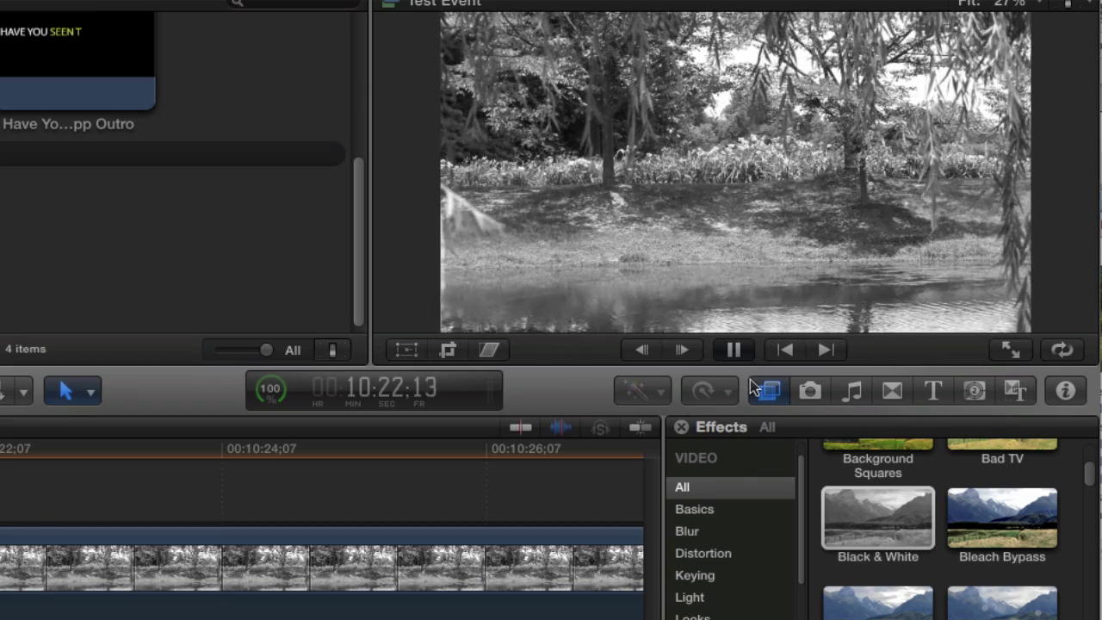
left_click(732, 351)
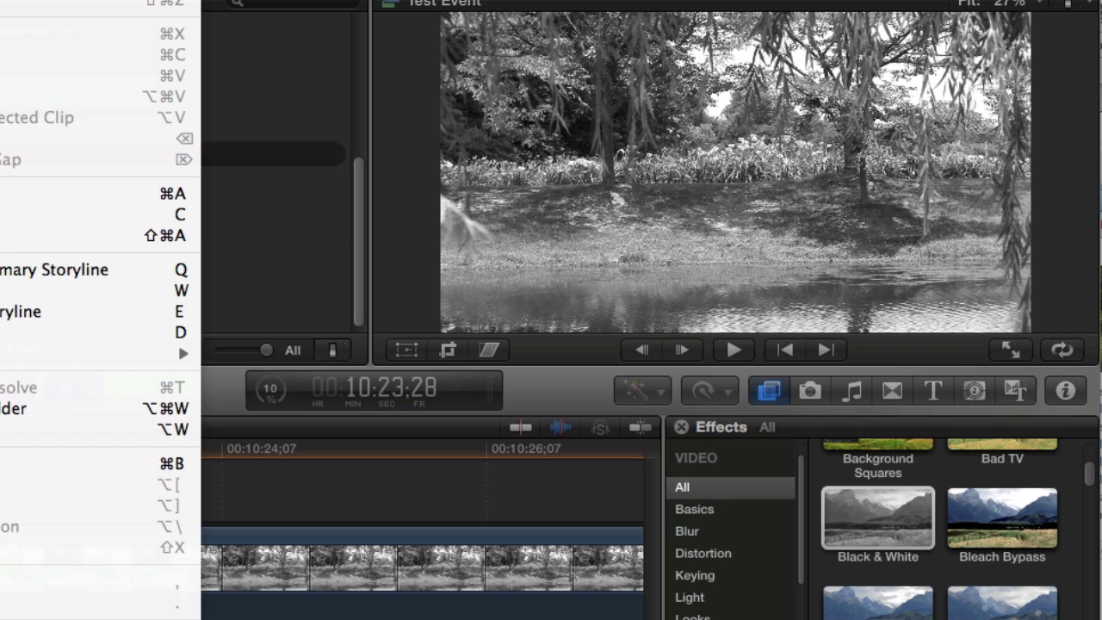
left_click(405, 283)
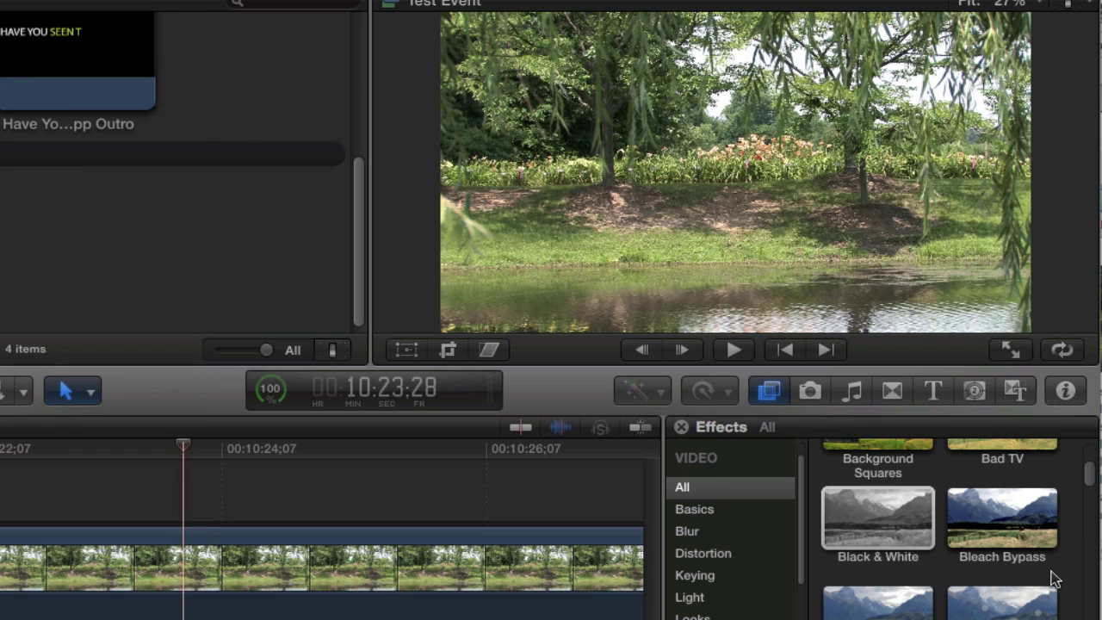
scroll(1055, 581, "down", 1)
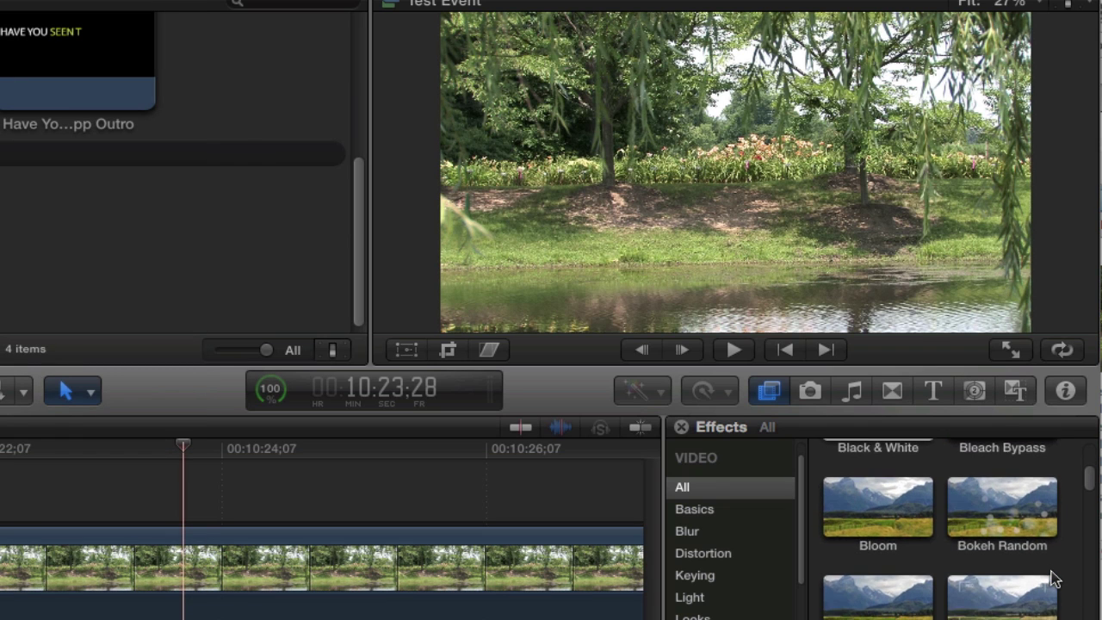
scroll(1052, 577, "down", 1)
left_click(1017, 574)
left_click_drag(1016, 575, 551, 573)
left_click(733, 350)
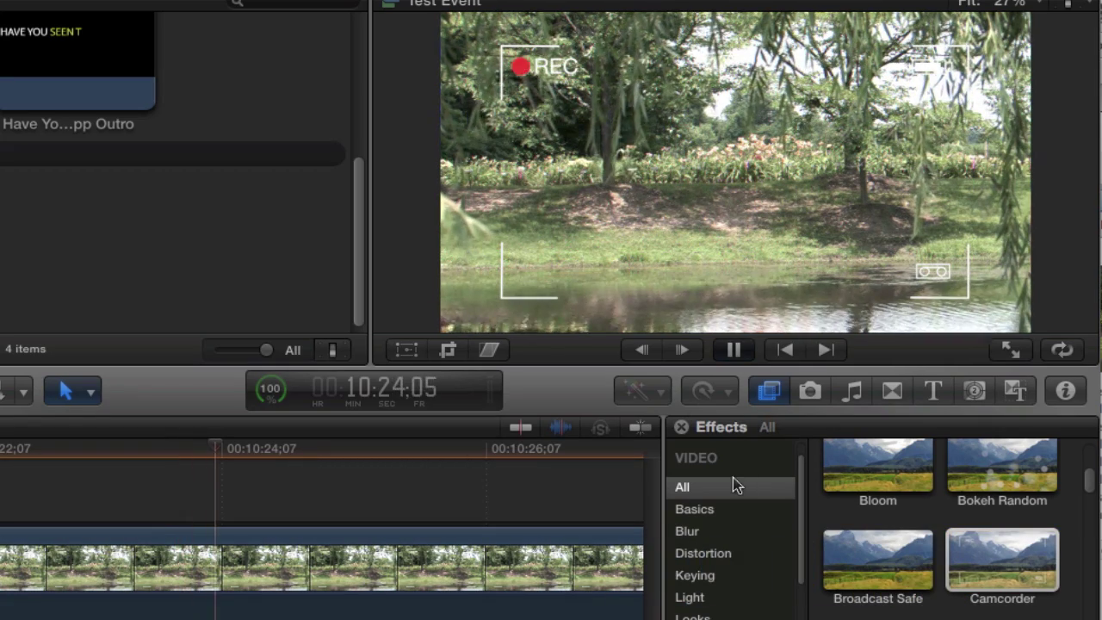
left_click(734, 351)
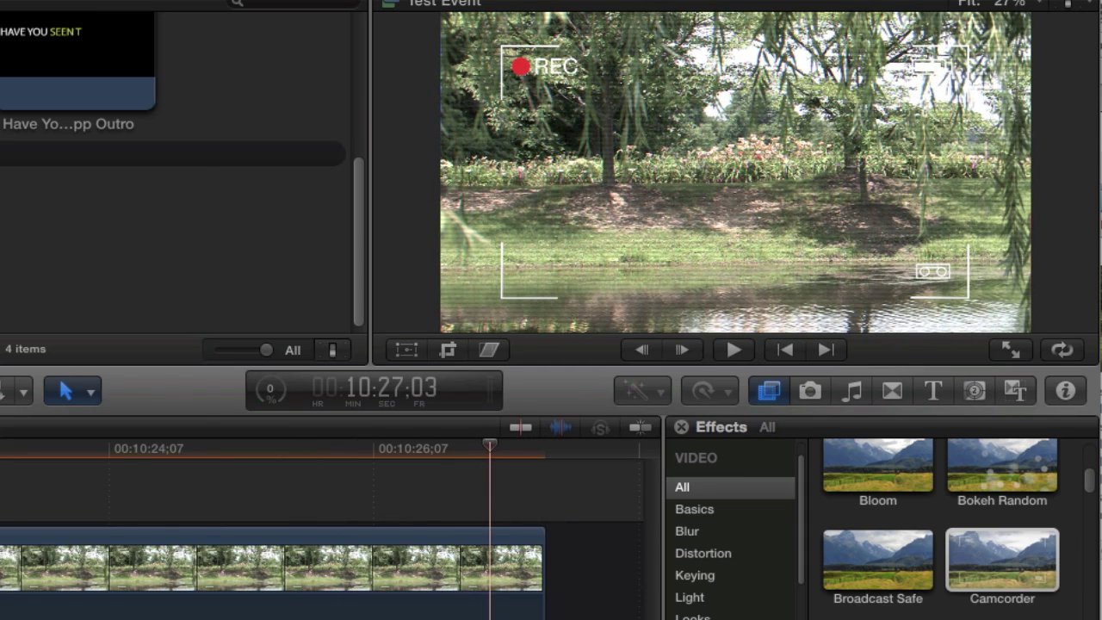
left_click(118, 54)
scroll(1044, 600, "down", 2)
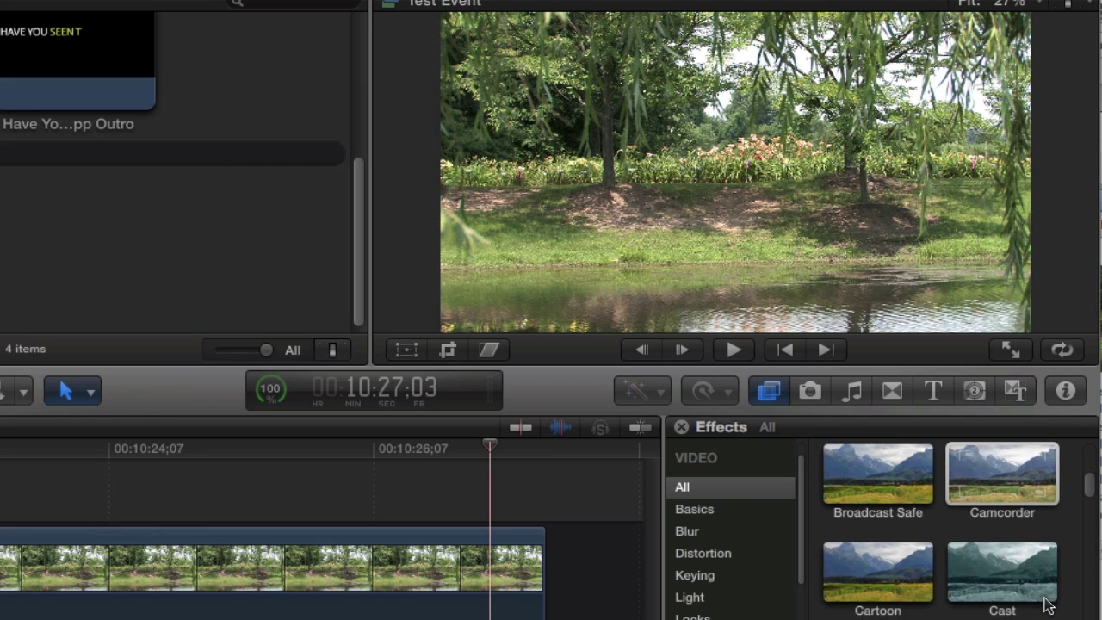
scroll(985, 590, "down", 3)
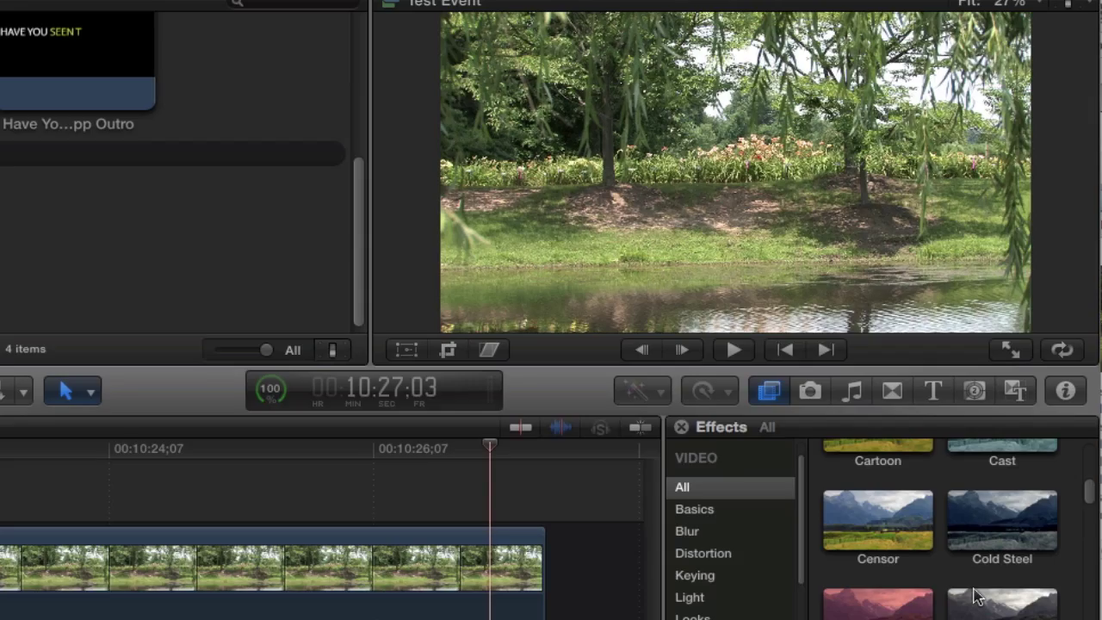
scroll(980, 592, "down", 2)
scroll(981, 594, "down", 4)
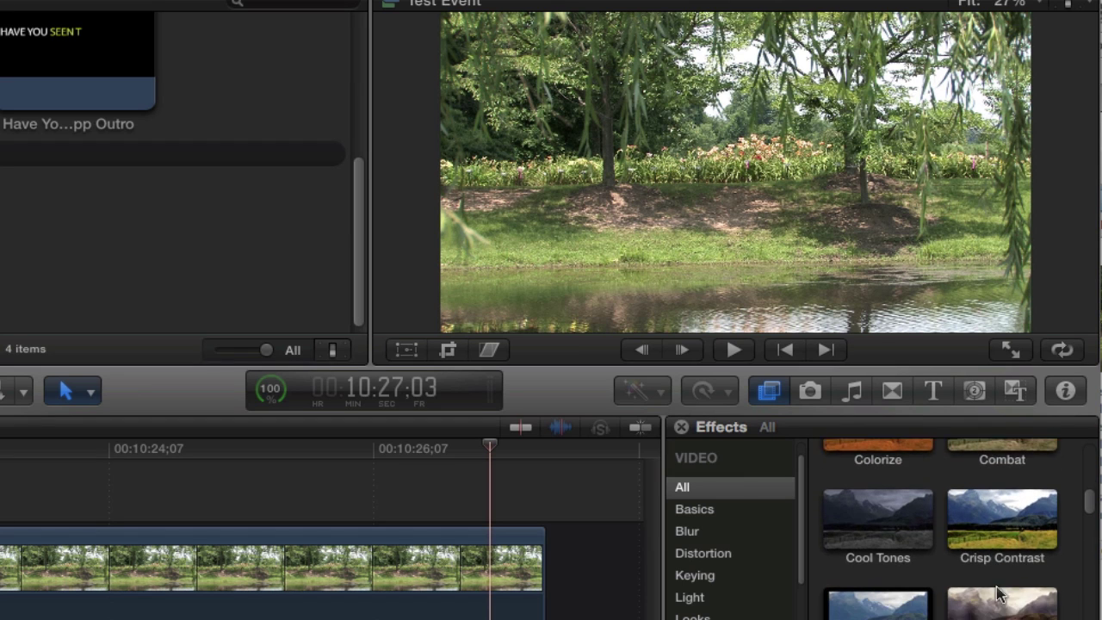
scroll(999, 593, "down", 4)
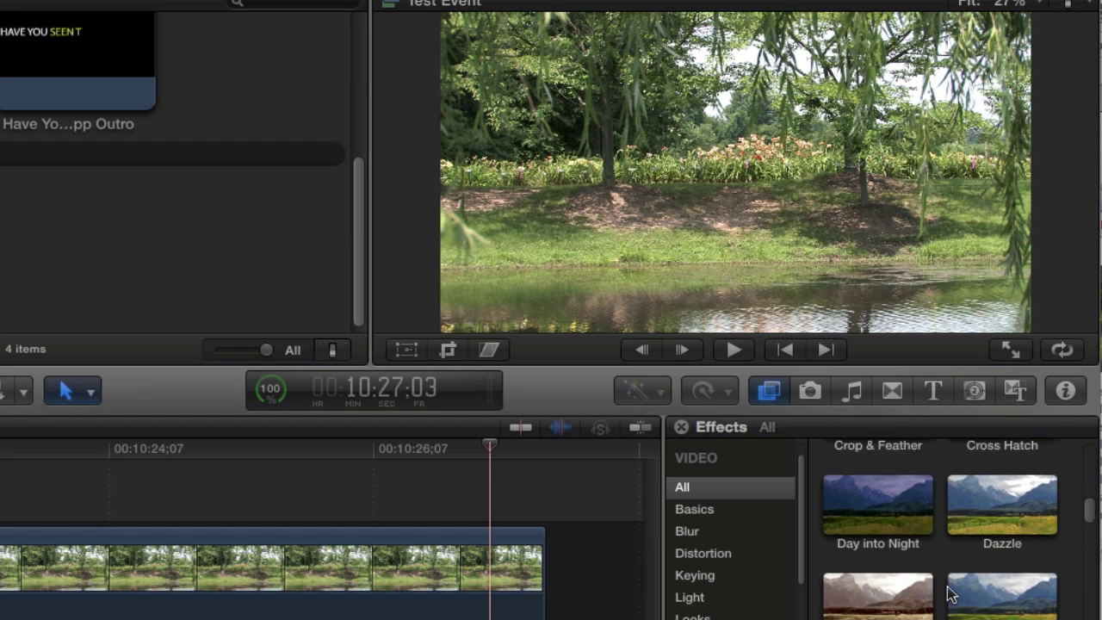
scroll(952, 594, "down", 4)
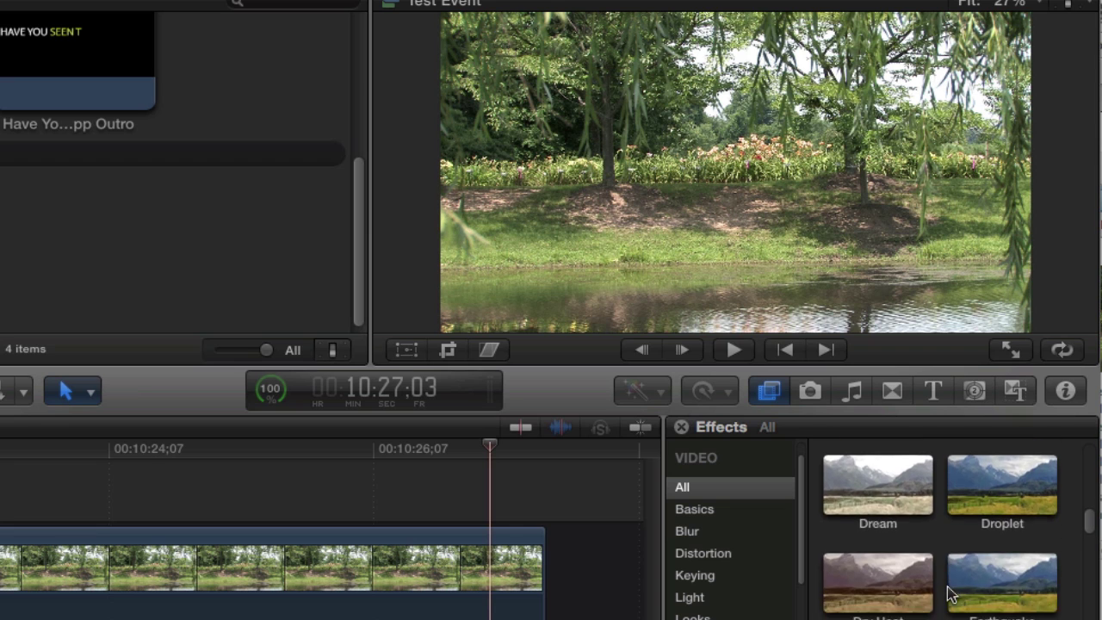
scroll(951, 594, "down", 4)
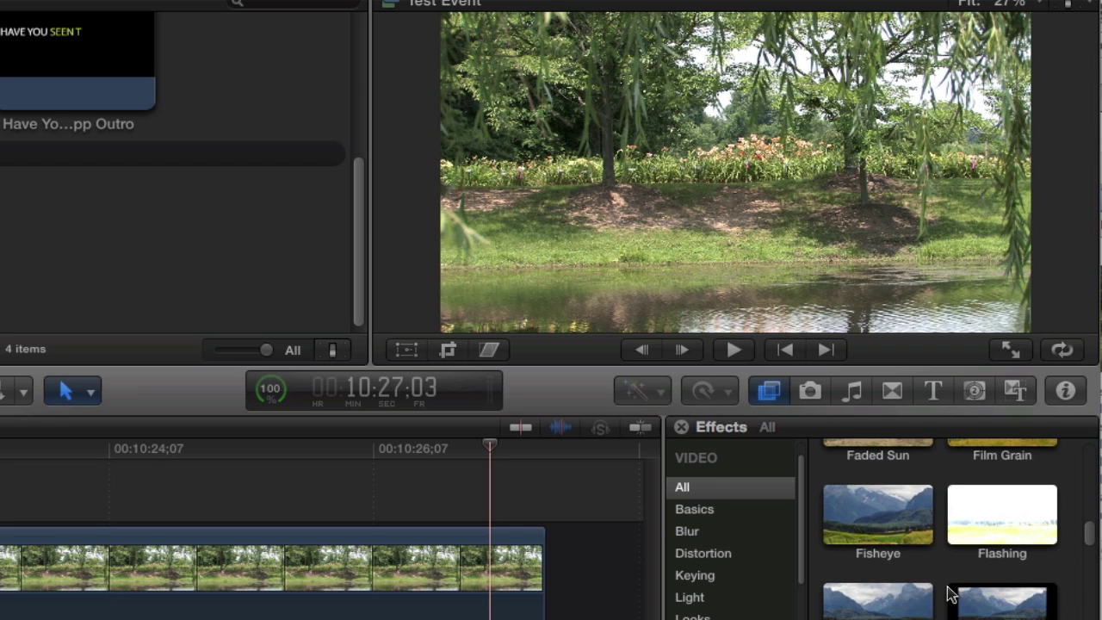
scroll(952, 594, "down", 4)
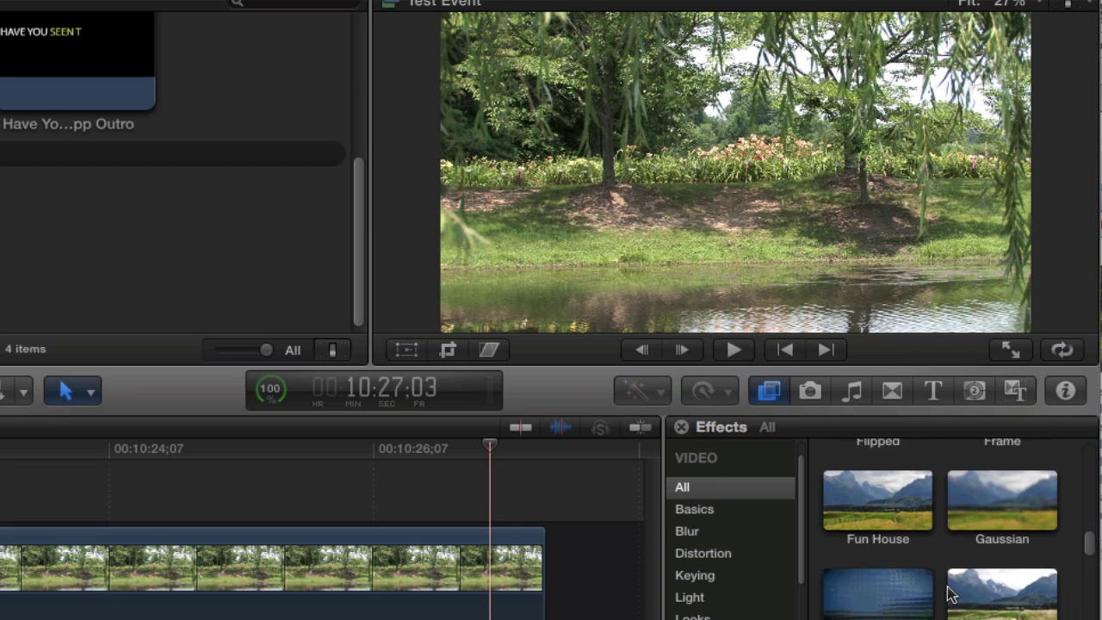
scroll(951, 595, "down", 1)
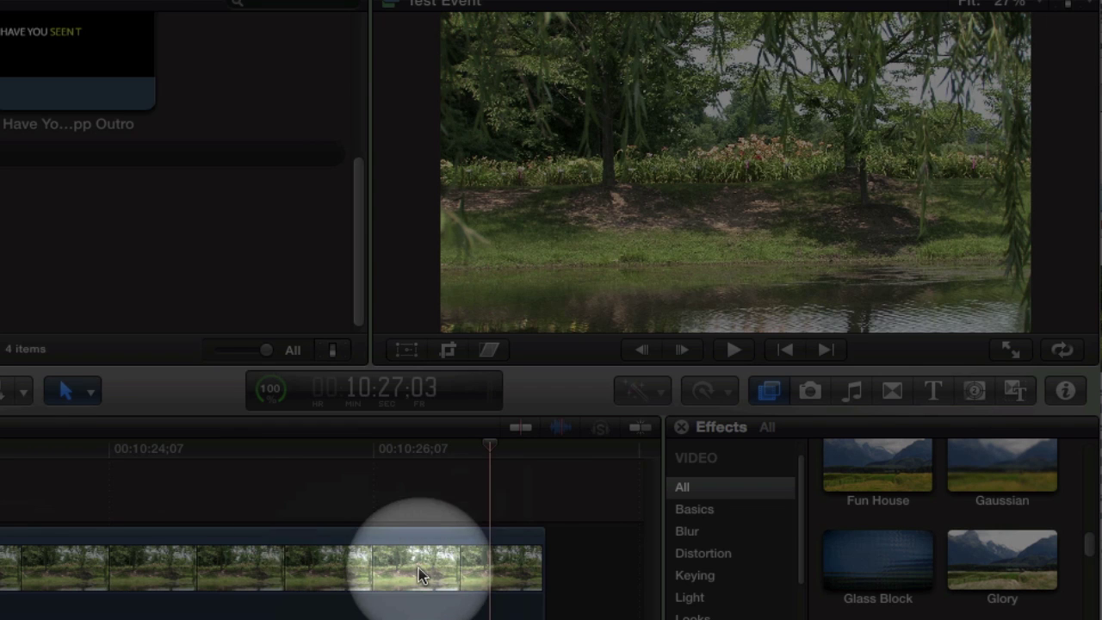
scroll(996, 600, "down", 2)
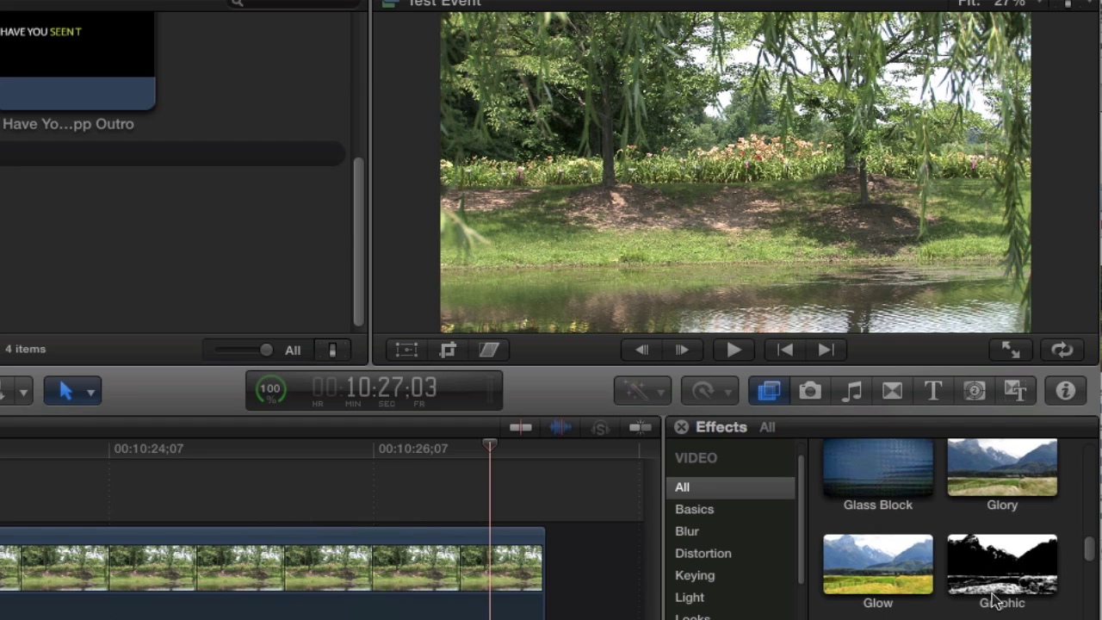
scroll(996, 600, "down", 5)
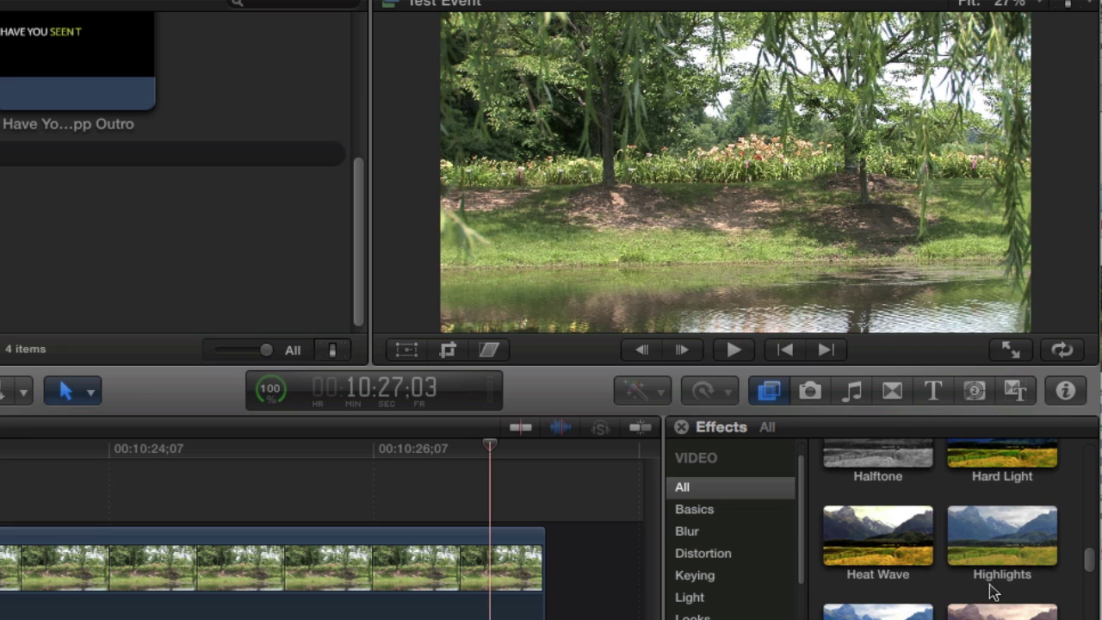
scroll(995, 591, "down", 1)
scroll(991, 591, "down", 6)
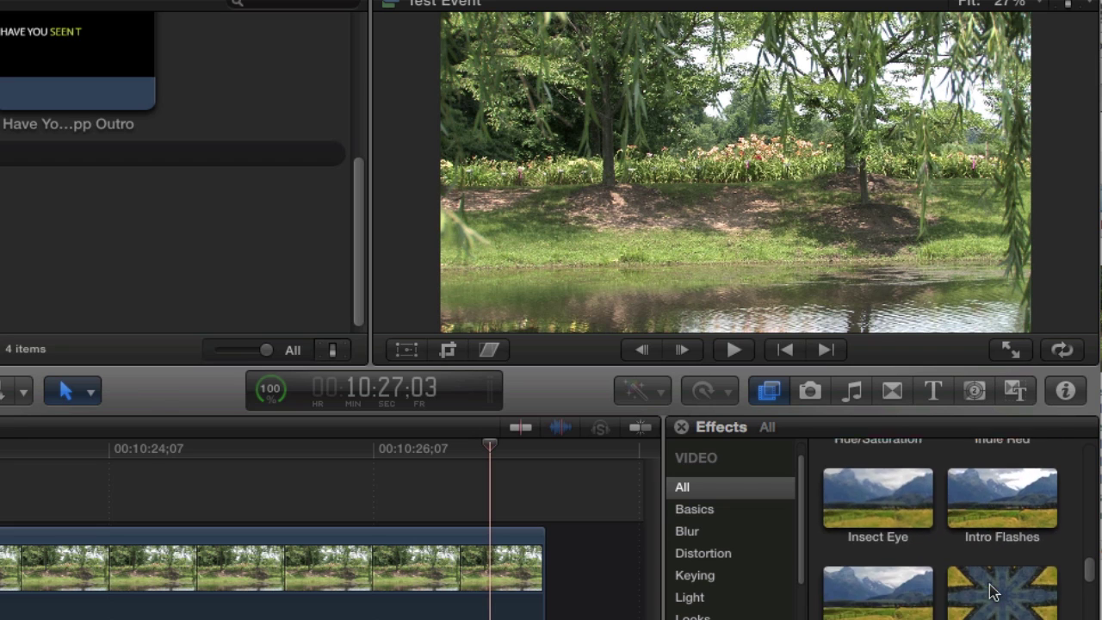
scroll(991, 591, "down", 5)
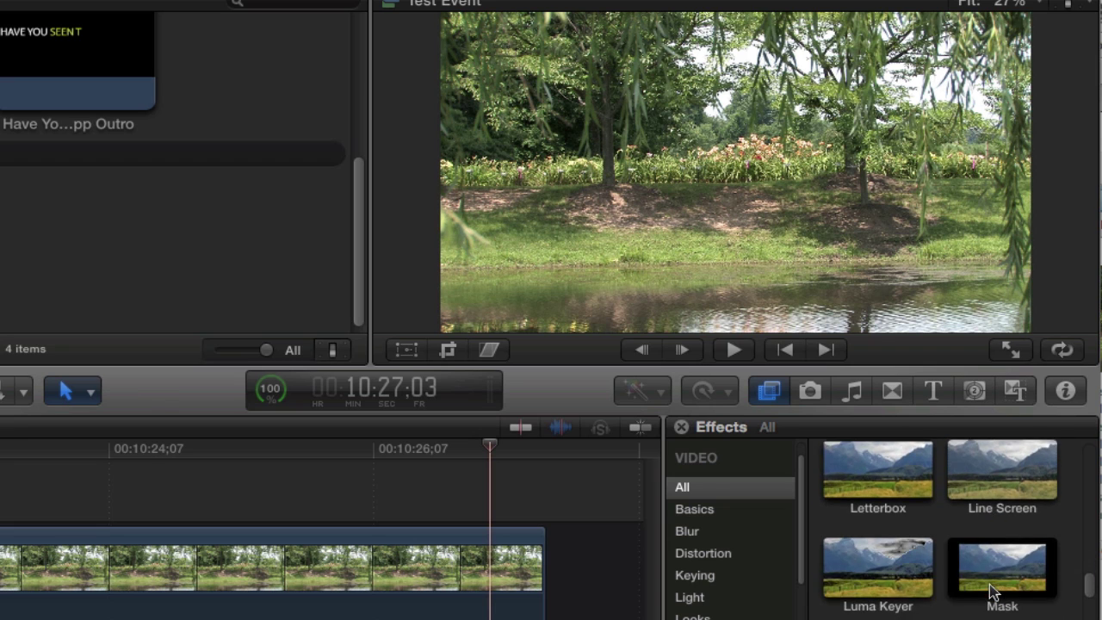
scroll(987, 560, "down", 3)
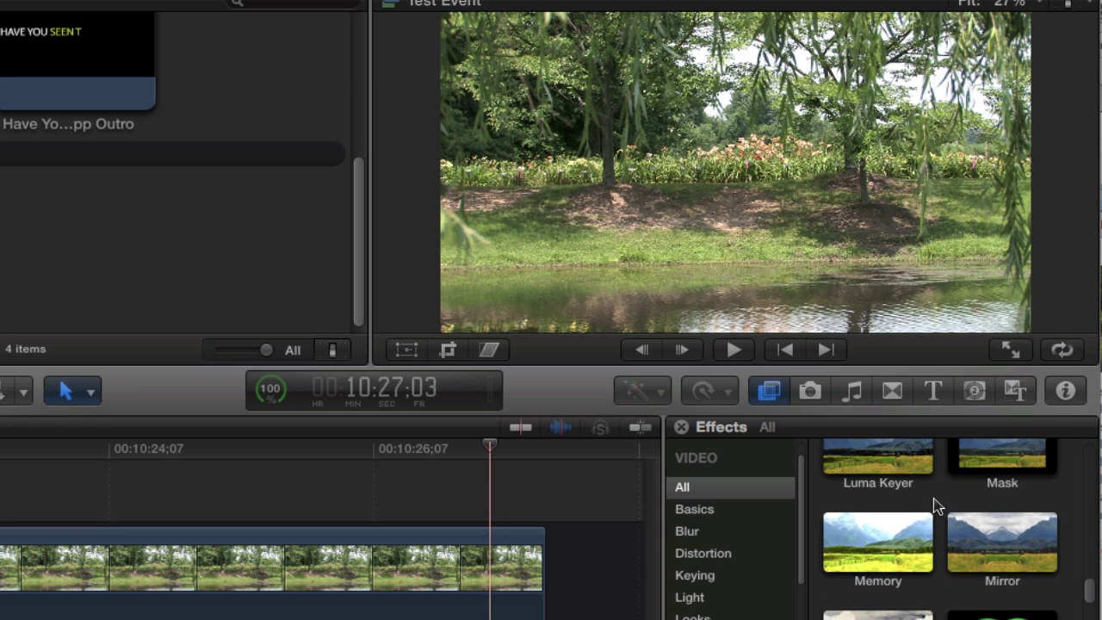
left_click_drag(988, 532, 422, 551)
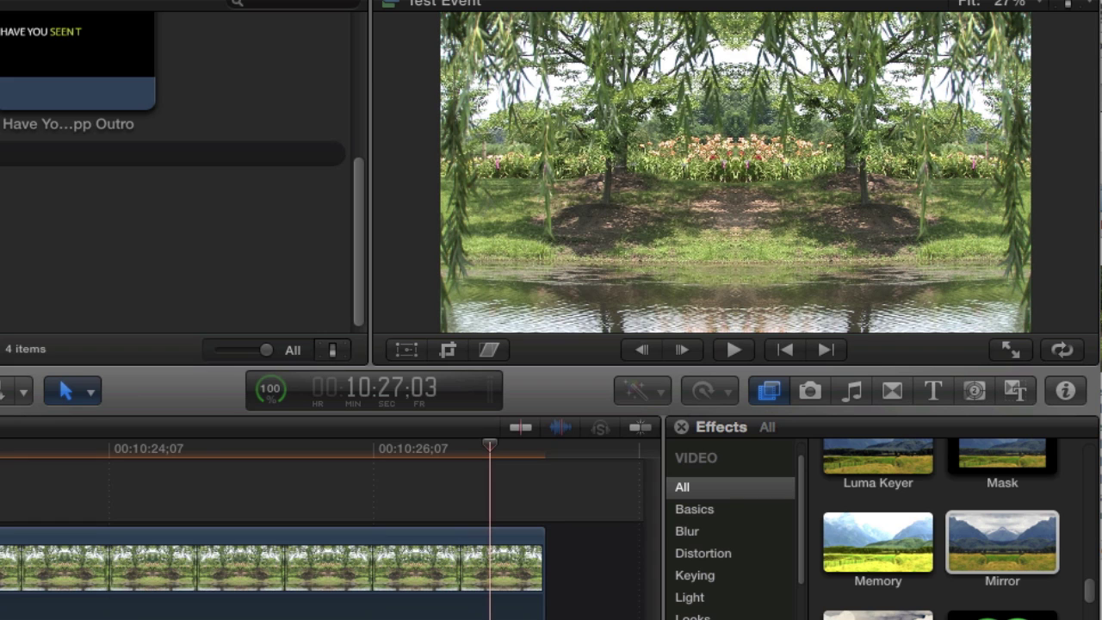
key("super+z")
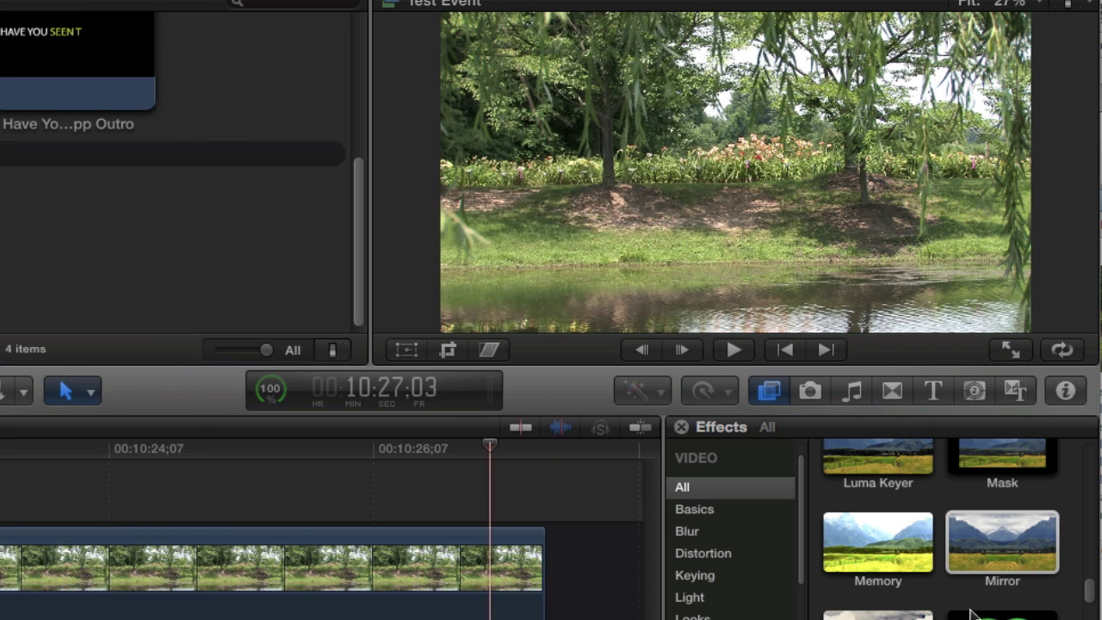
left_click_drag(1003, 613, 363, 584)
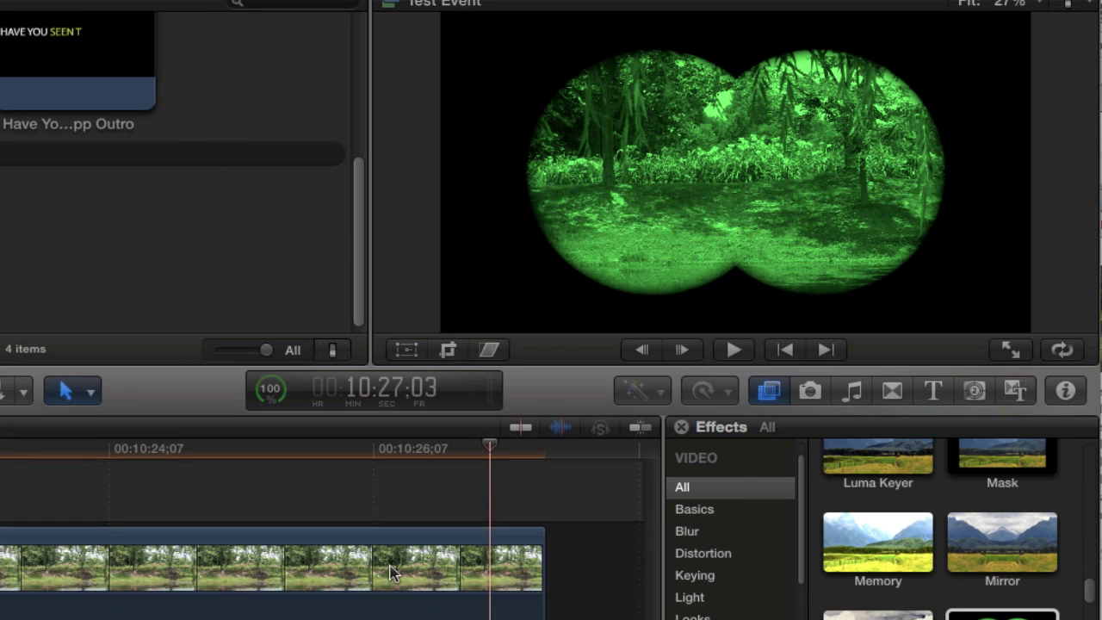
left_click(735, 351)
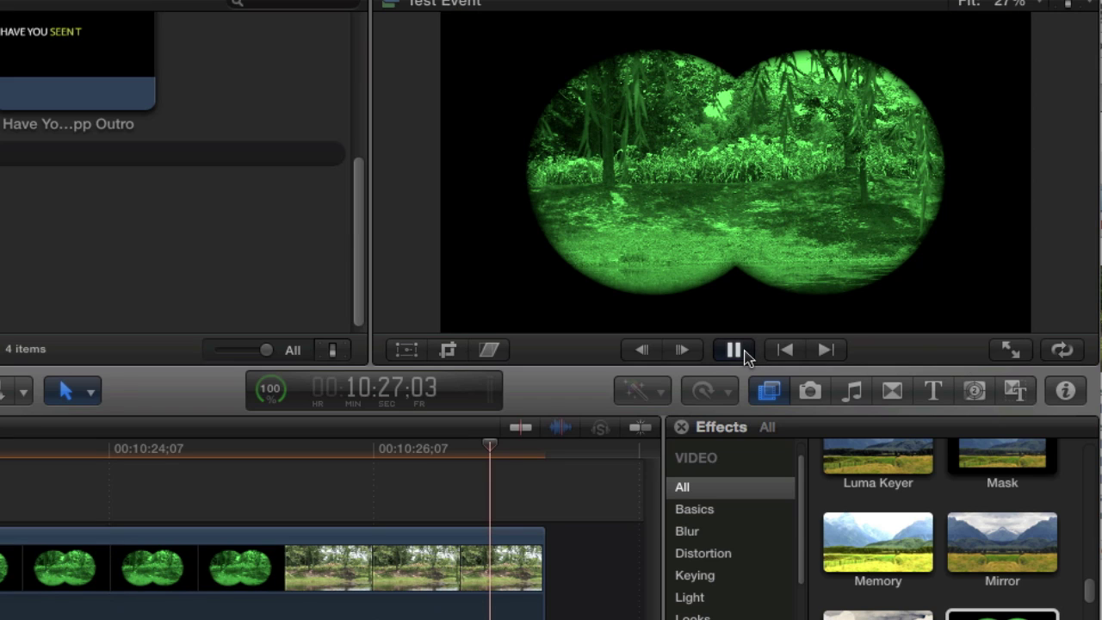
left_click(736, 353)
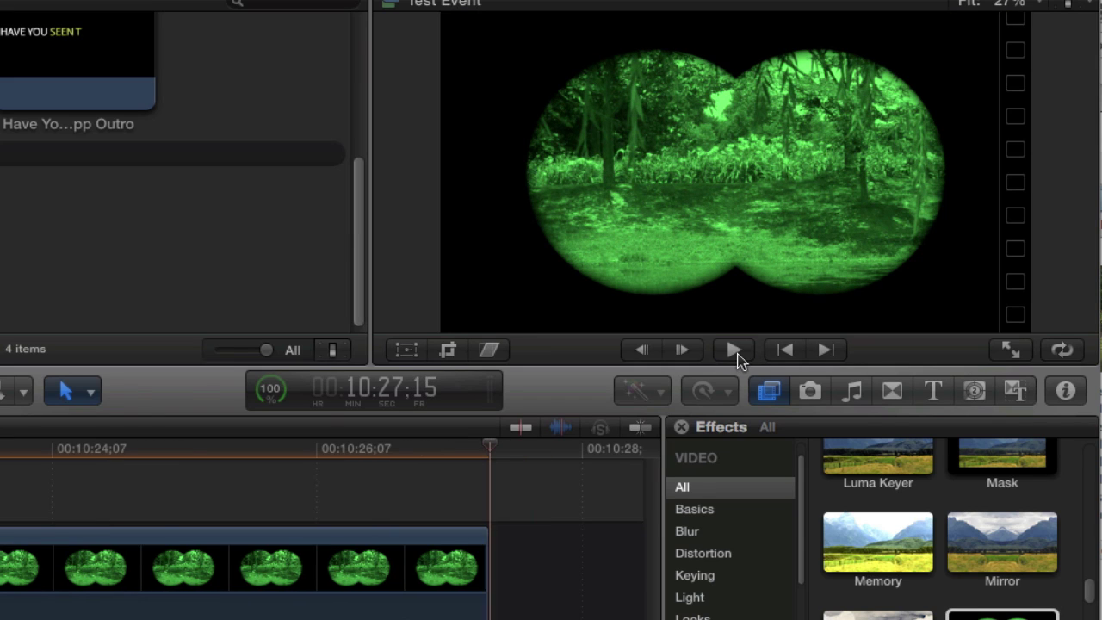
left_click(20, 449)
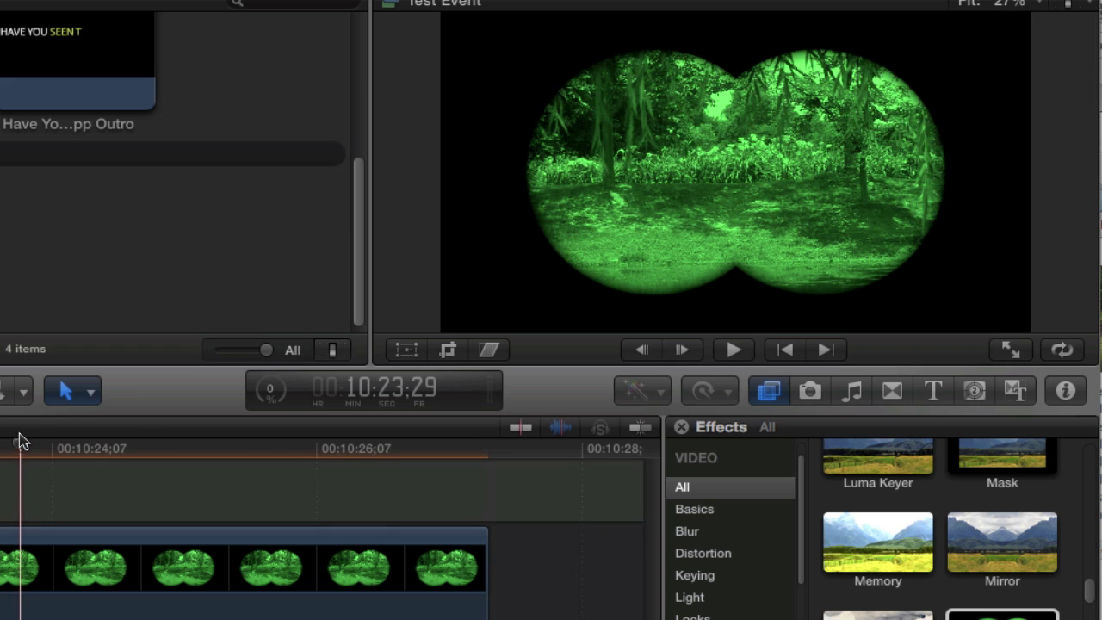
left_click(730, 352)
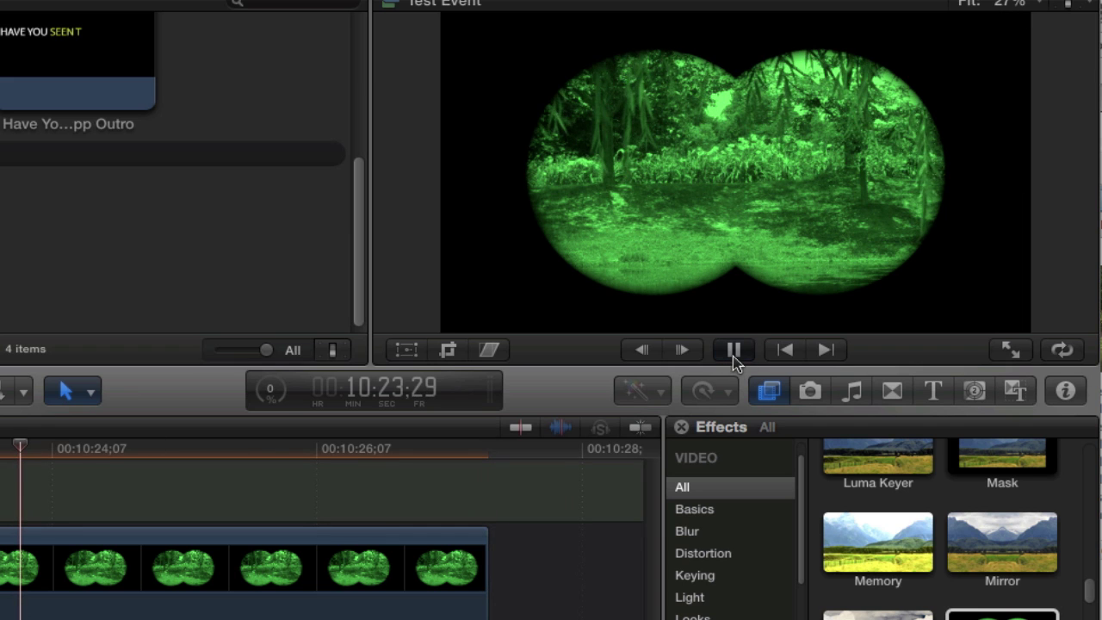
left_click(734, 352)
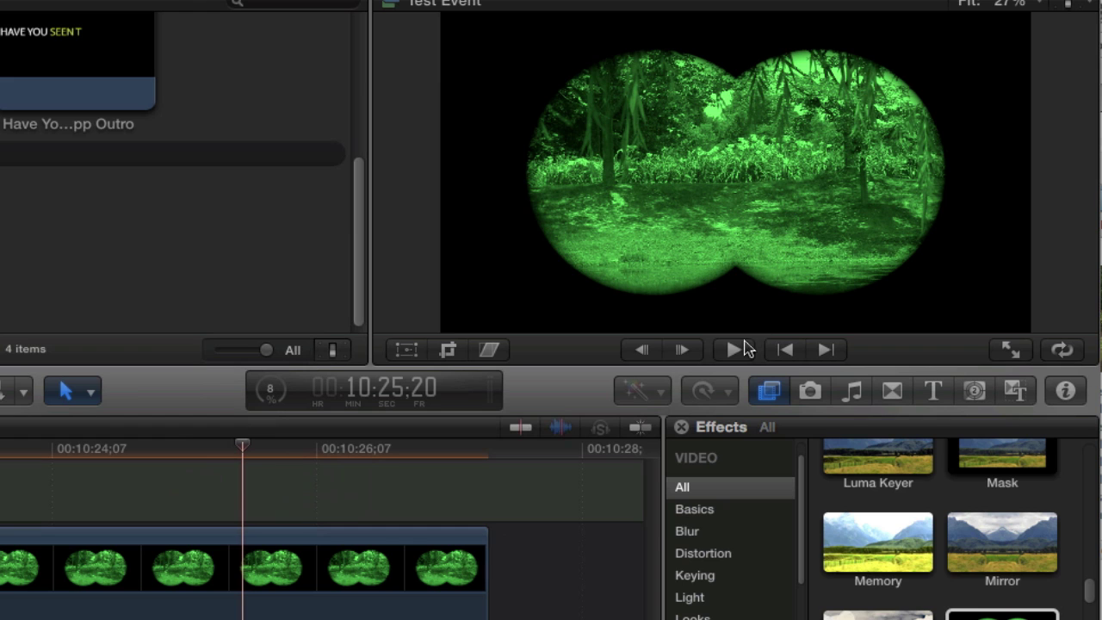
left_click(736, 349)
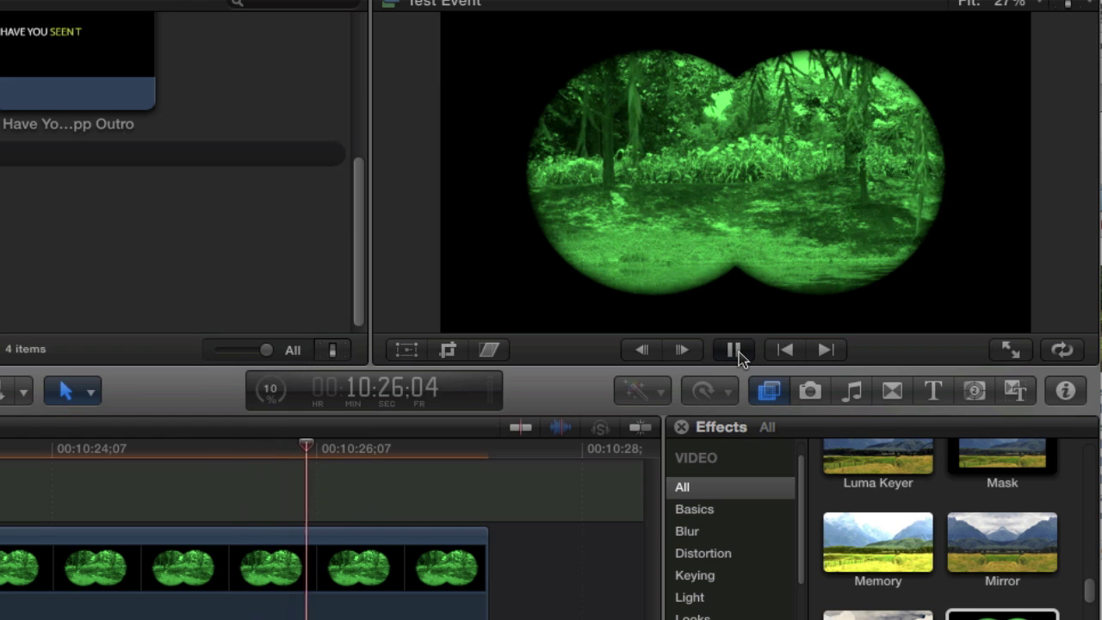
left_click(735, 349)
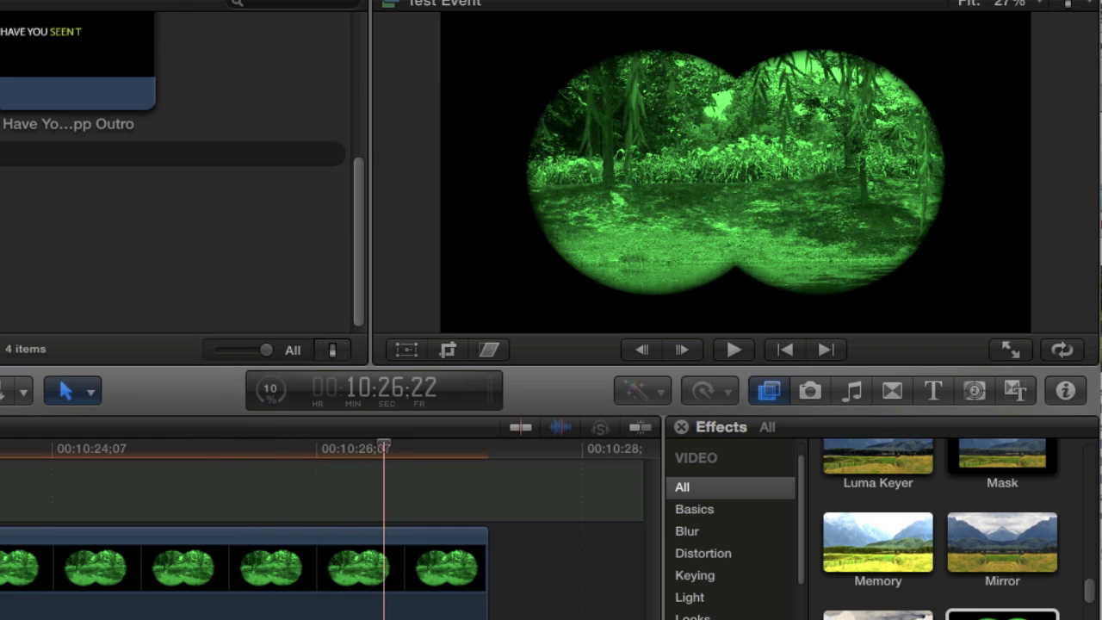
key("alt+super+x")
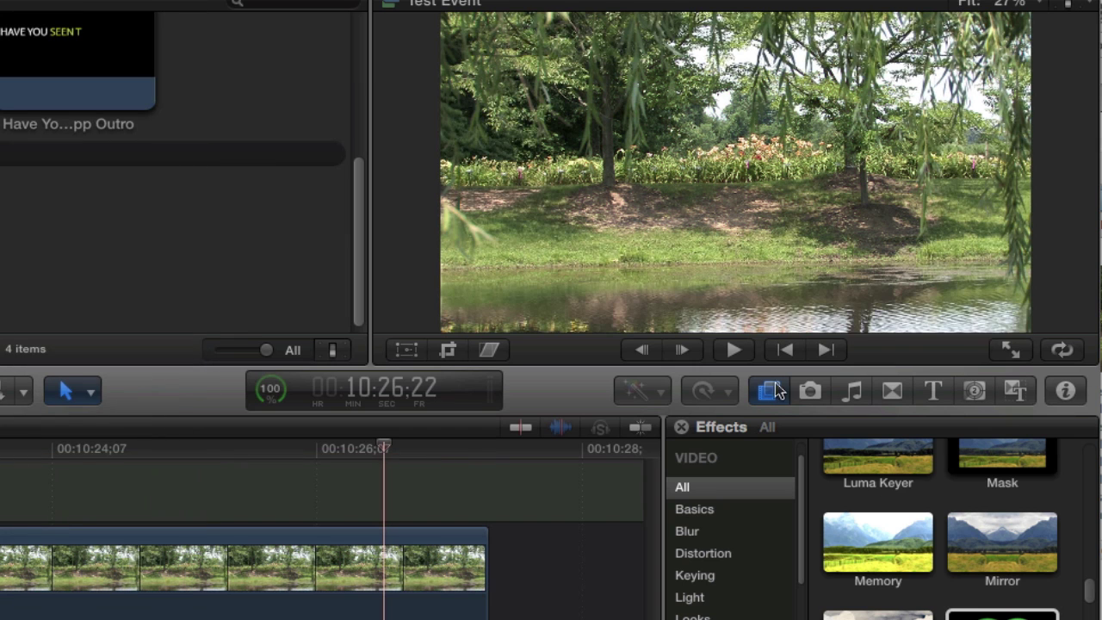
scroll(1004, 593, "up", 15)
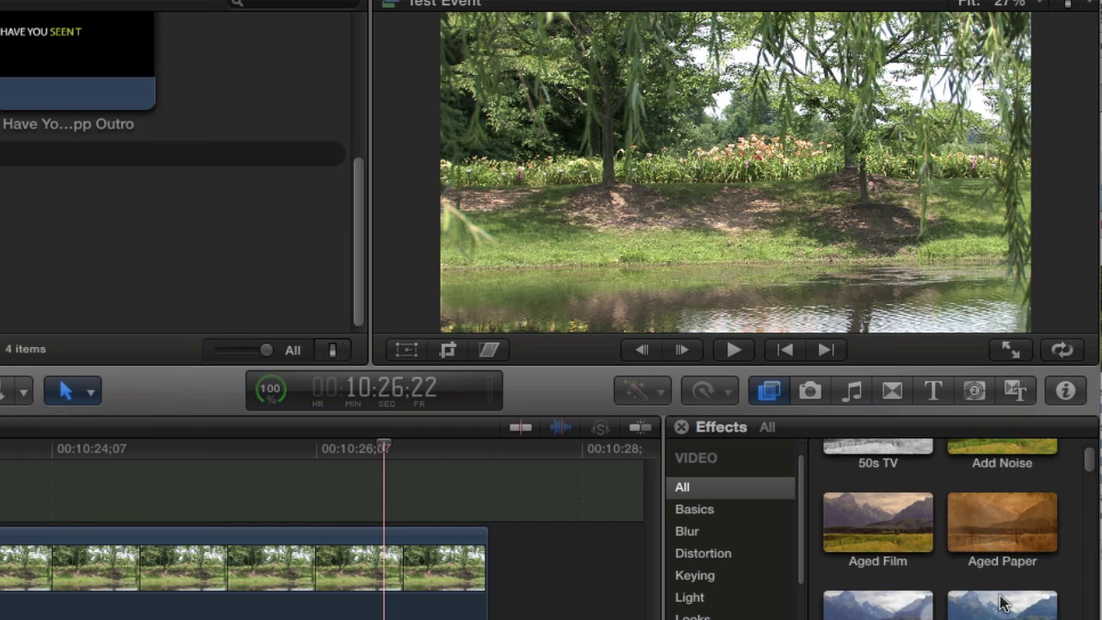
scroll(1003, 593, "down", 4)
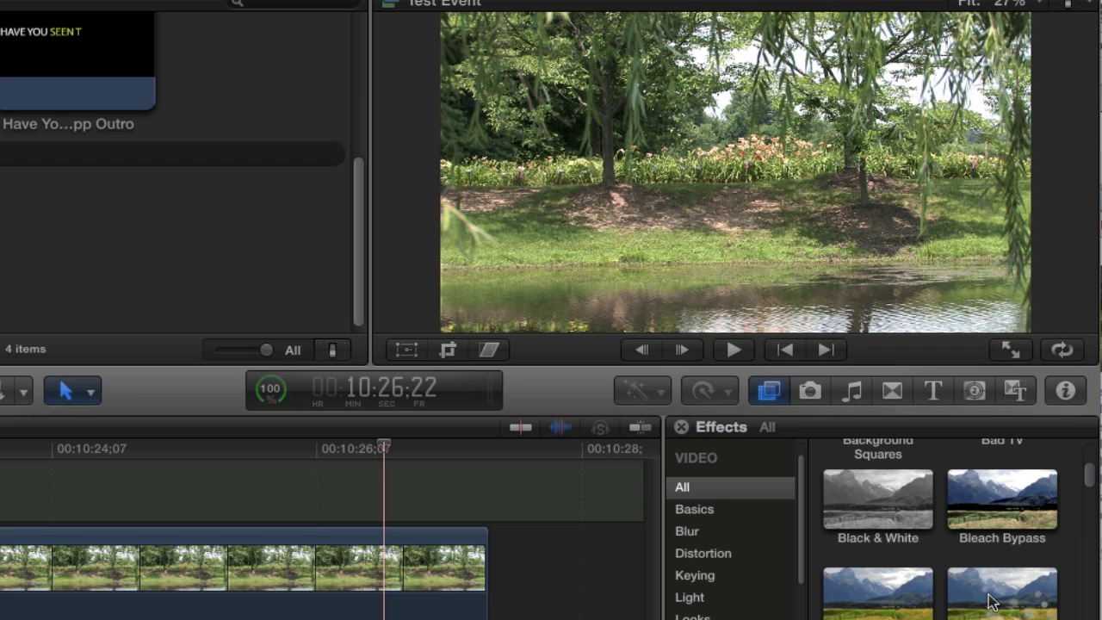
Apply Bokeh Random to the pond clip and preview it from 10:21:21 to 10:27:09.
left_click_drag(986, 600, 401, 591)
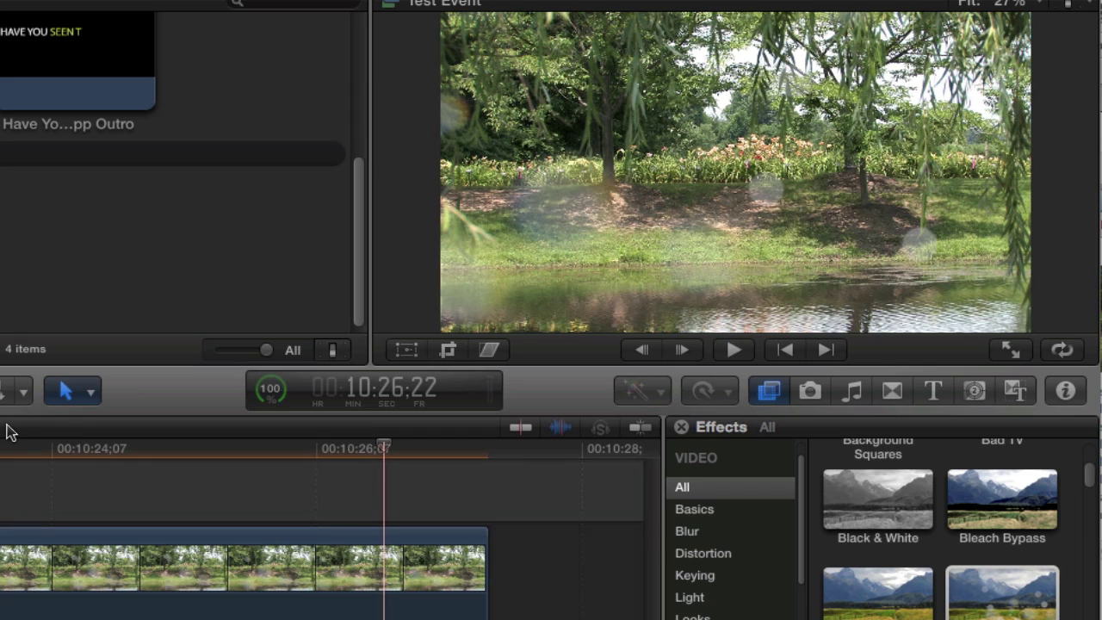
left_click_drag(383, 450, 5, 450)
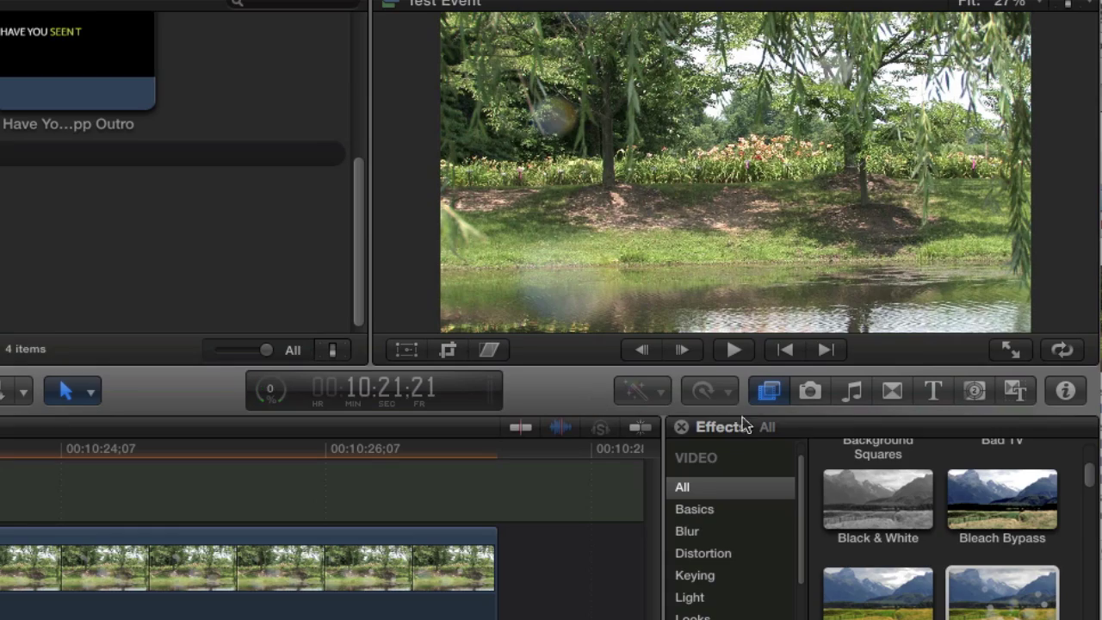
left_click(740, 351)
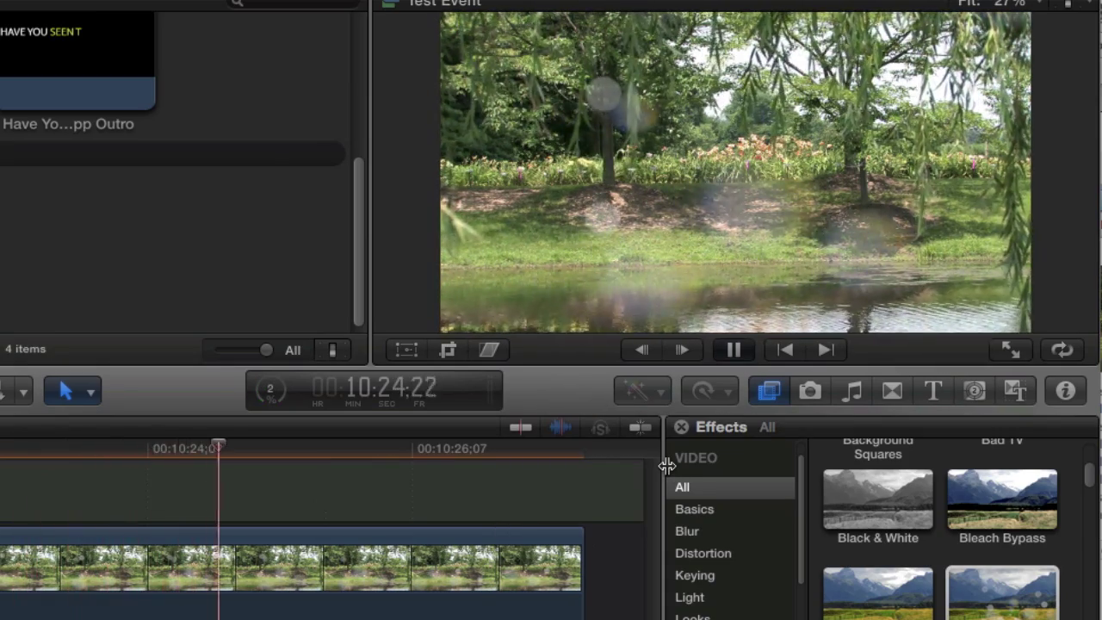
left_click(736, 350)
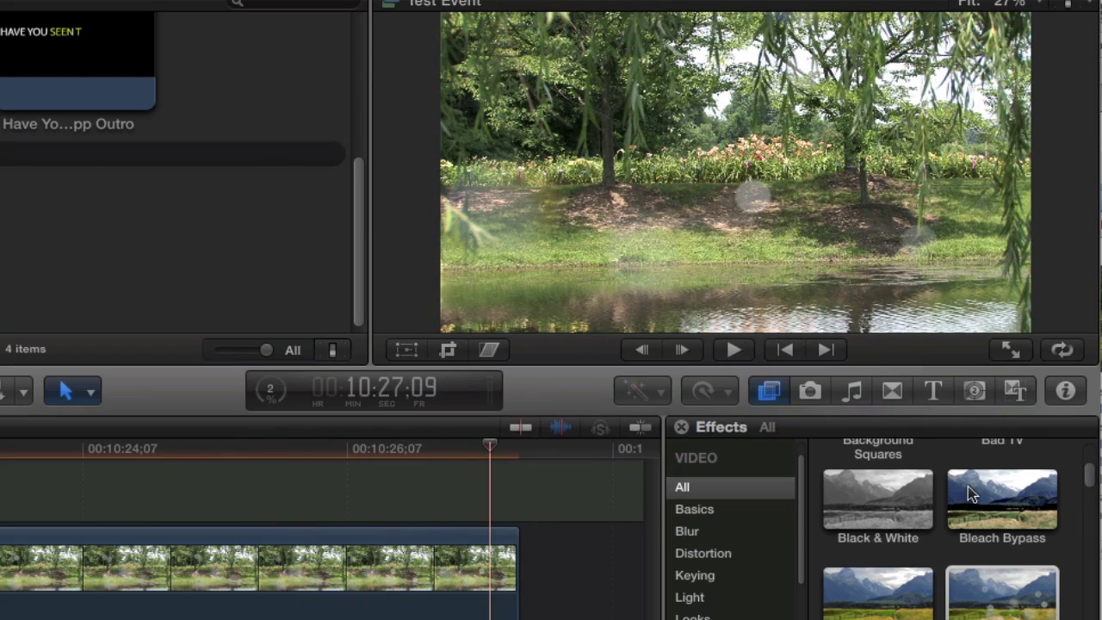
Filter the Effects Browser to the Looks category, showing effects like Dream and Dry Heat.
scroll(745, 556, "down", 3)
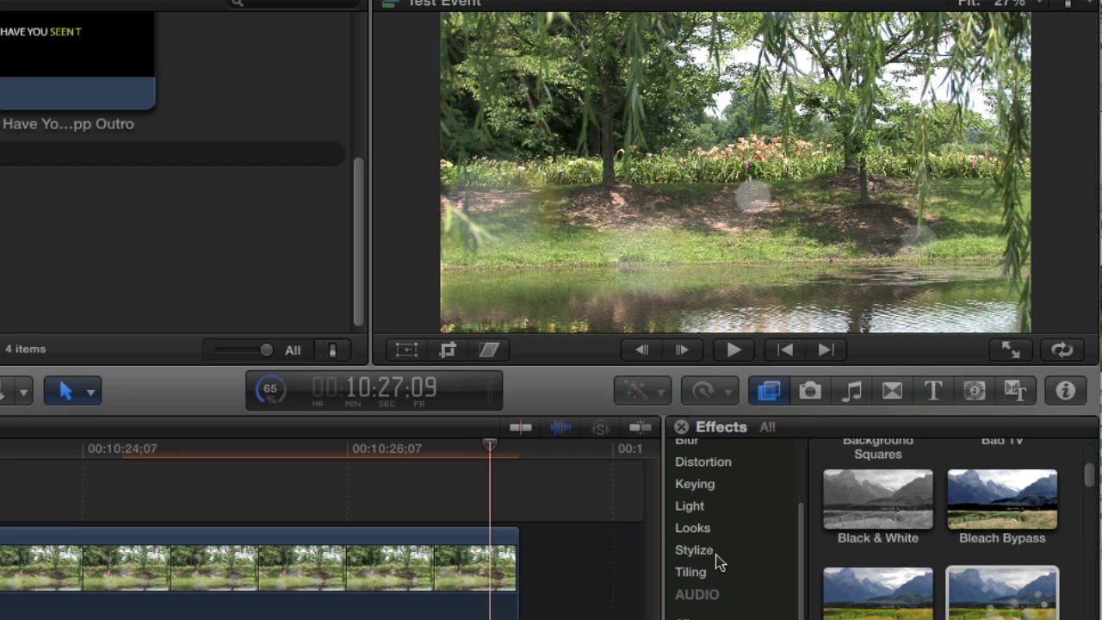
left_click(714, 534)
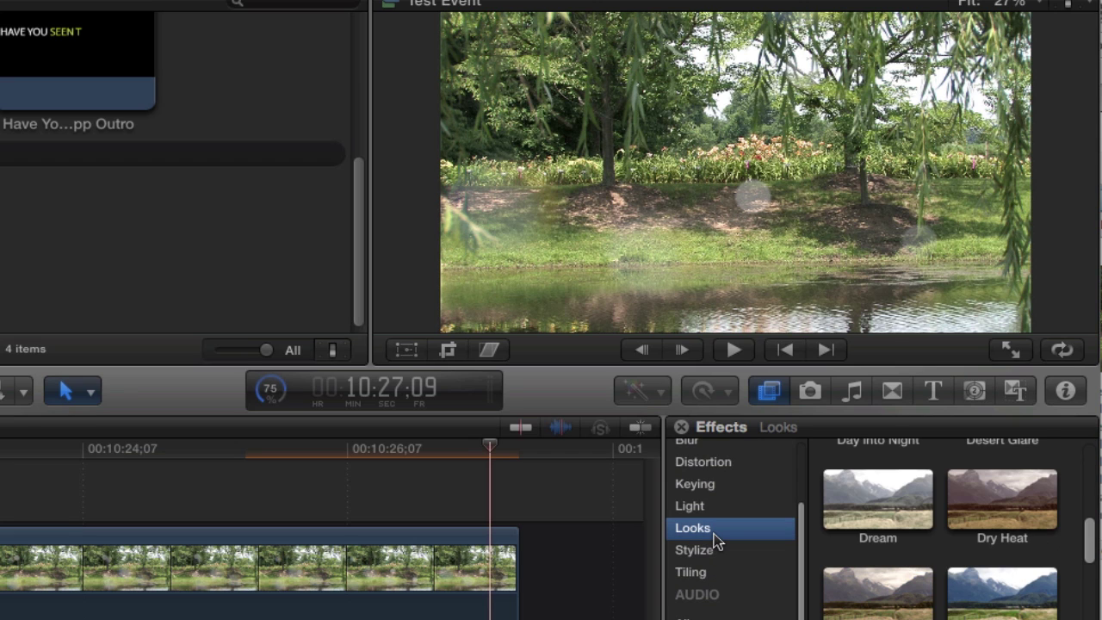